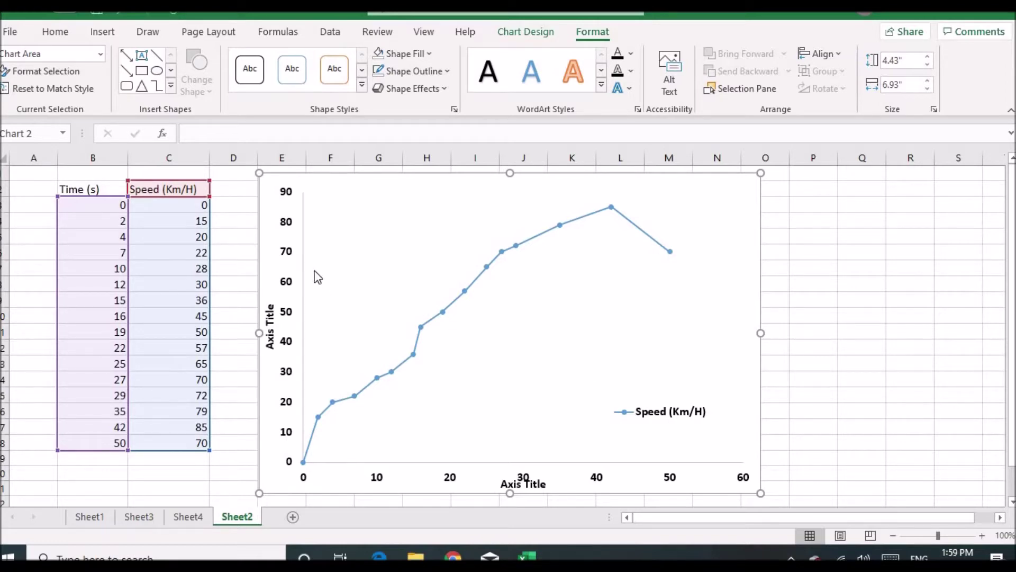
Insert a text box inside the chart's plot area reading 'Highest Point'.
left_click(273, 257)
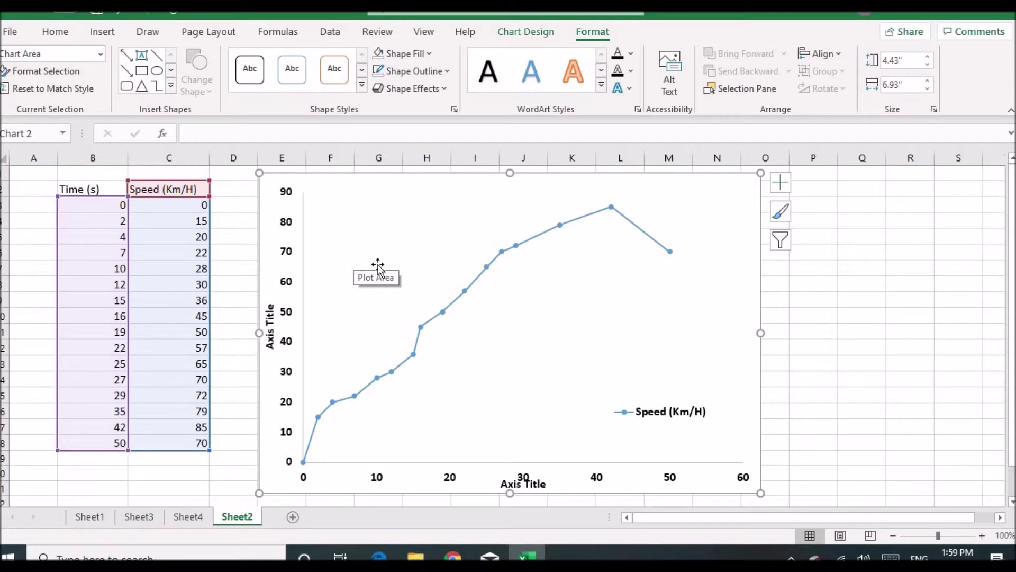
left_click(404, 254)
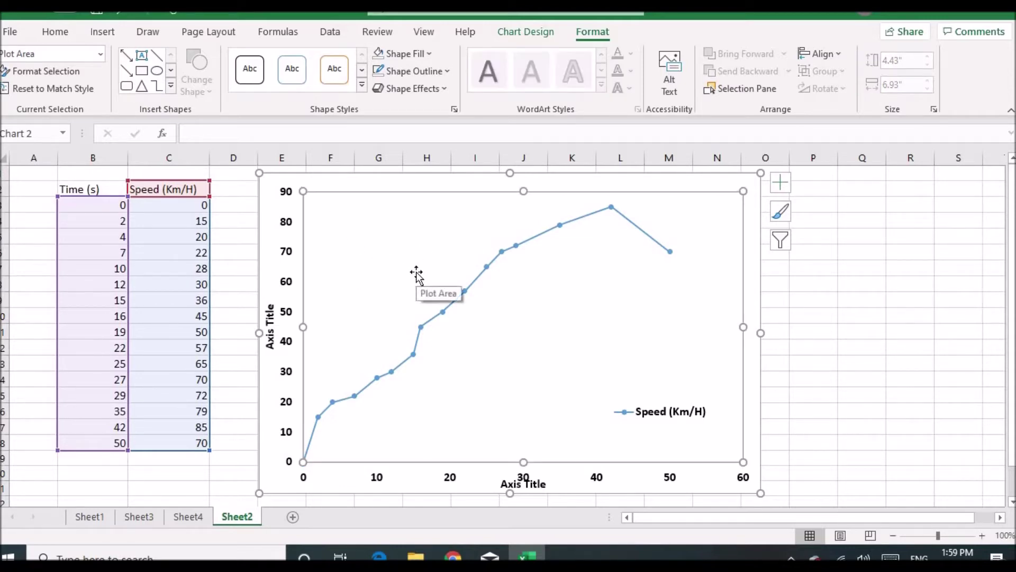
left_click(221, 285)
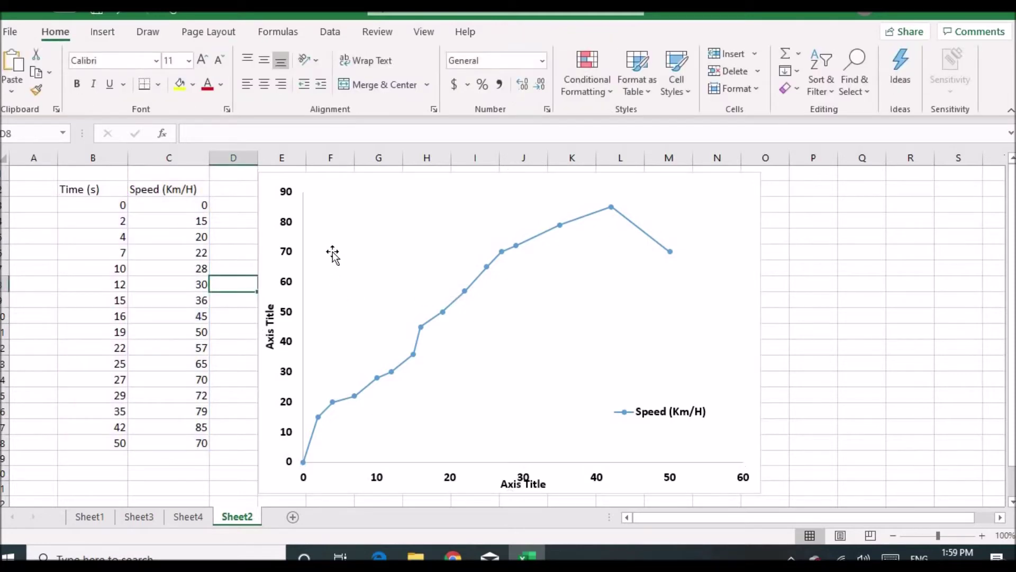
left_click(272, 245)
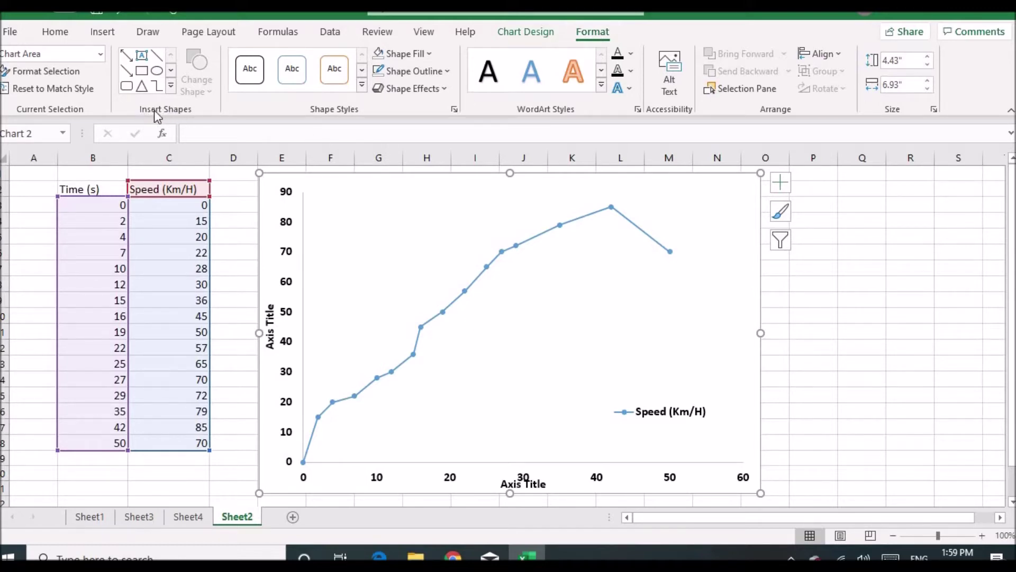
left_click(172, 89)
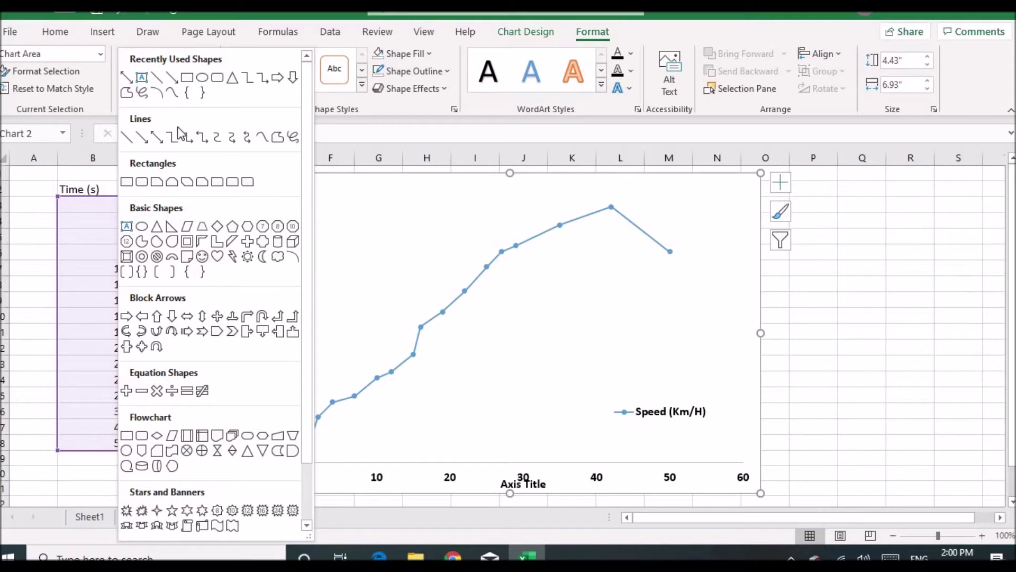
left_click(141, 79)
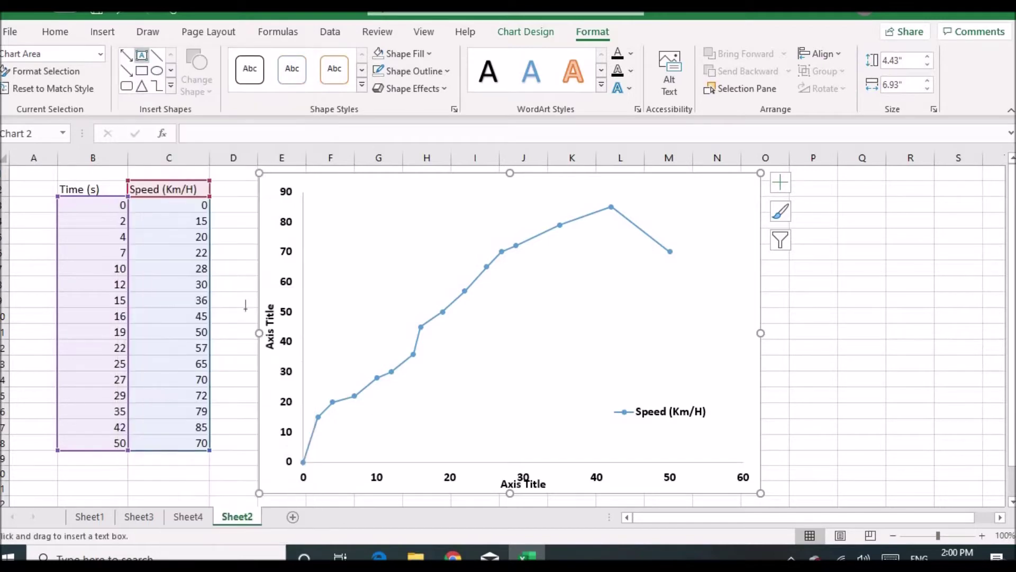
left_click(357, 233)
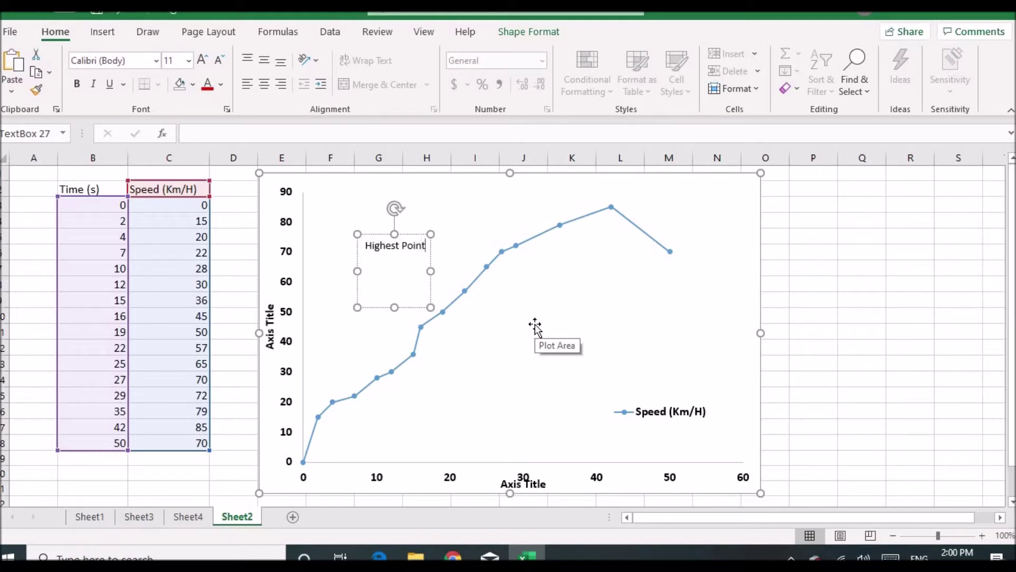
left_click(452, 236)
Move the Highest Point label below the line's peak and shrink it to fit its text.
left_click(390, 241)
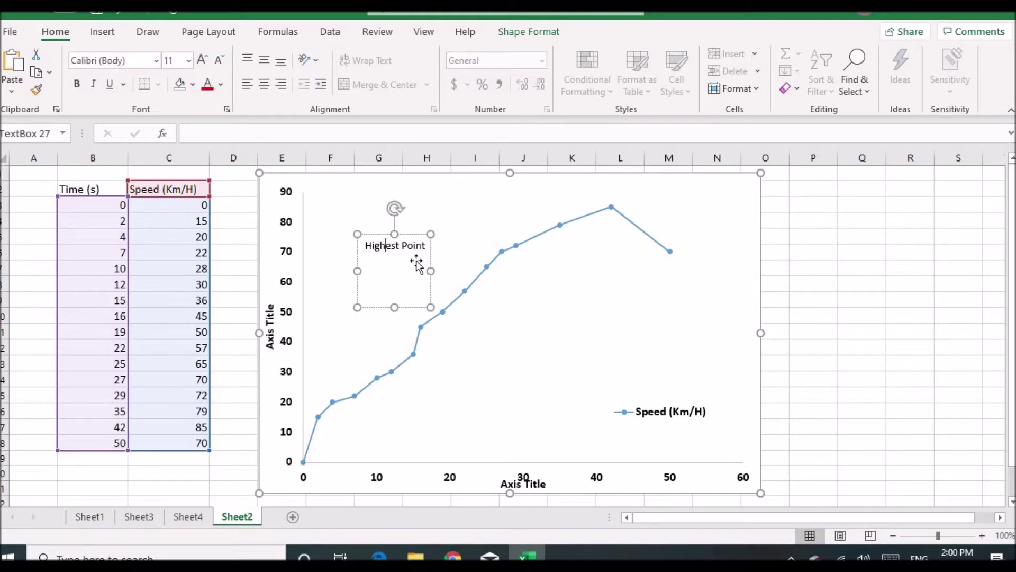
left_click(465, 225)
left_click(382, 241)
left_click(492, 231)
left_click(389, 244)
left_click_drag(366, 233, 583, 295)
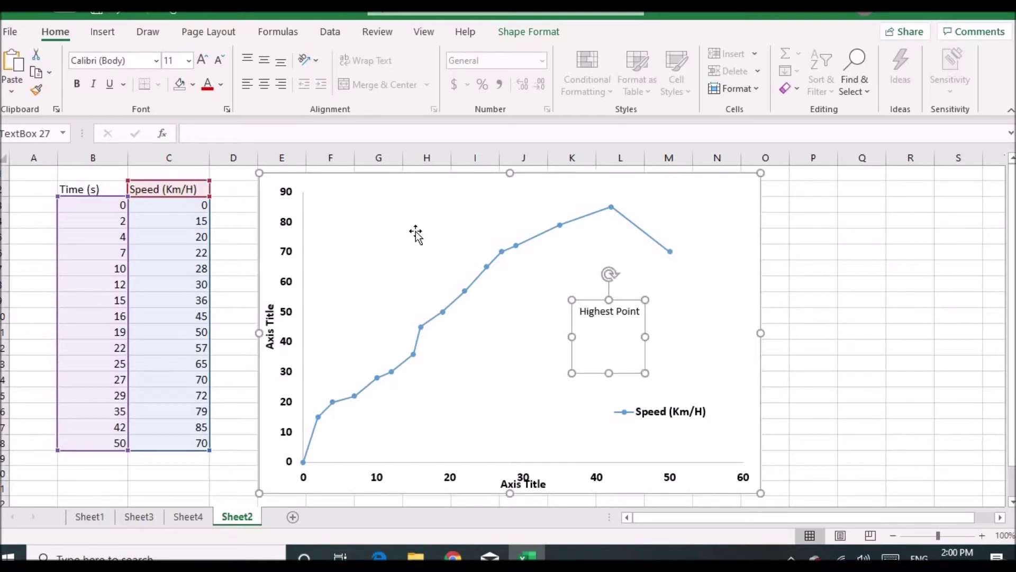
left_click(550, 270)
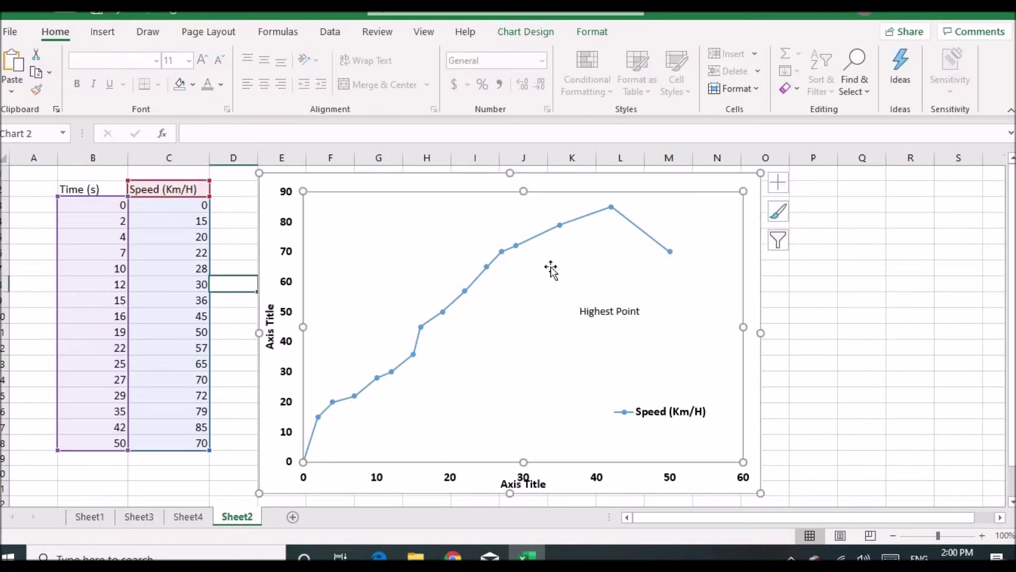
left_click(612, 311)
left_click_drag(609, 374, 608, 326)
left_click(601, 358)
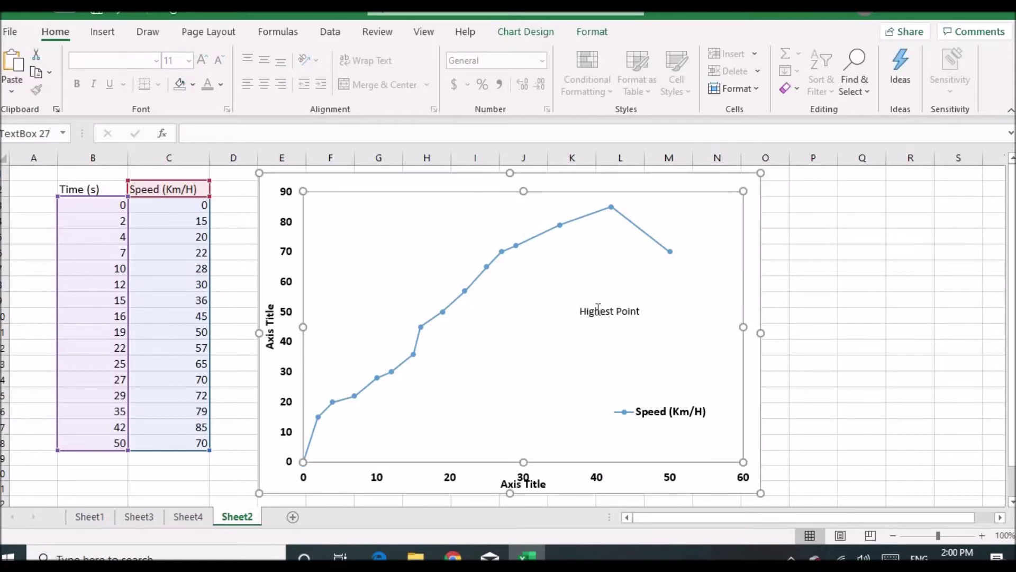
left_click(599, 312)
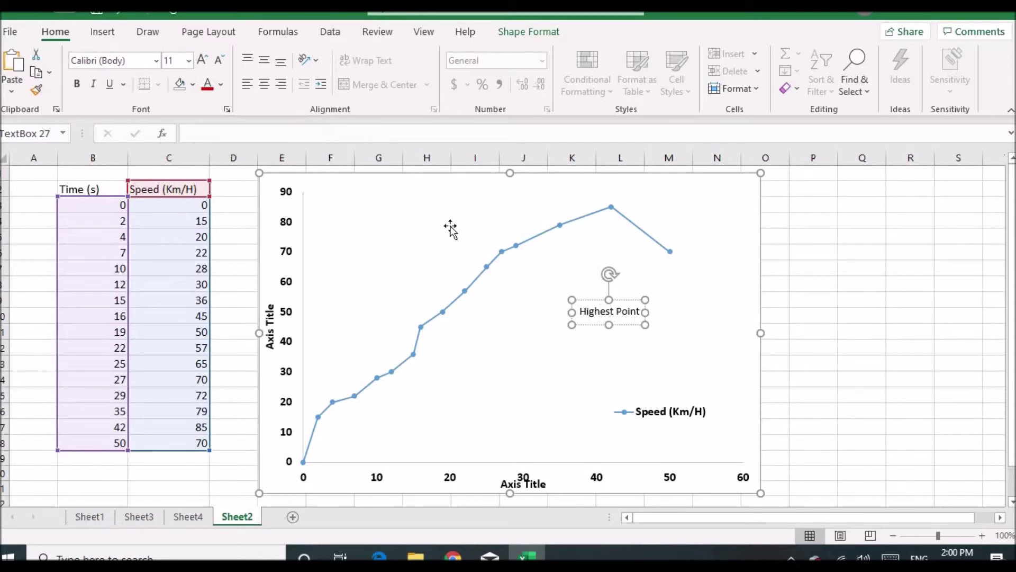
Set the label's font size to 12 and try the Angsana New font.
left_click(189, 60)
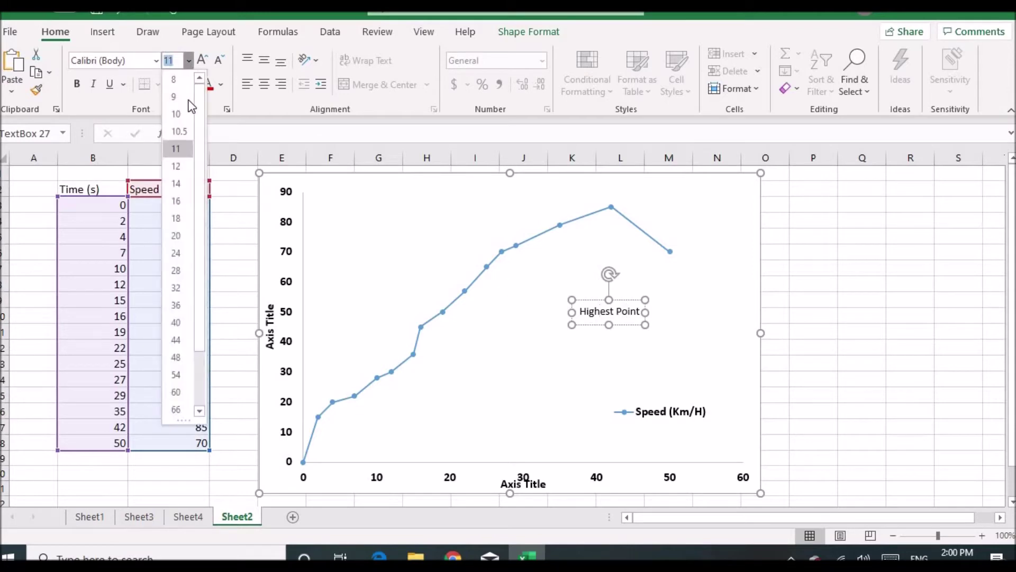
left_click(185, 165)
left_click(159, 64)
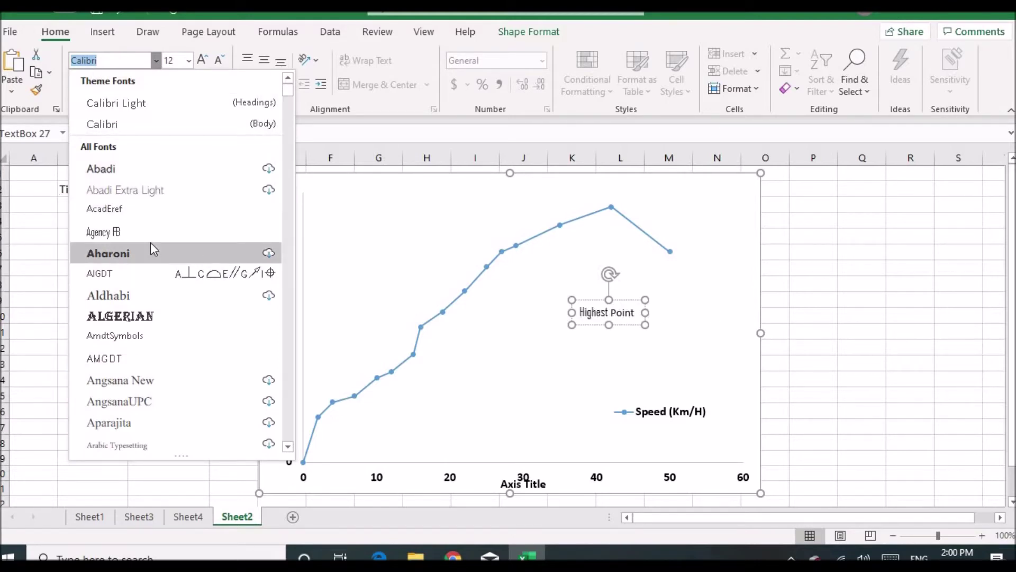
left_click(122, 380)
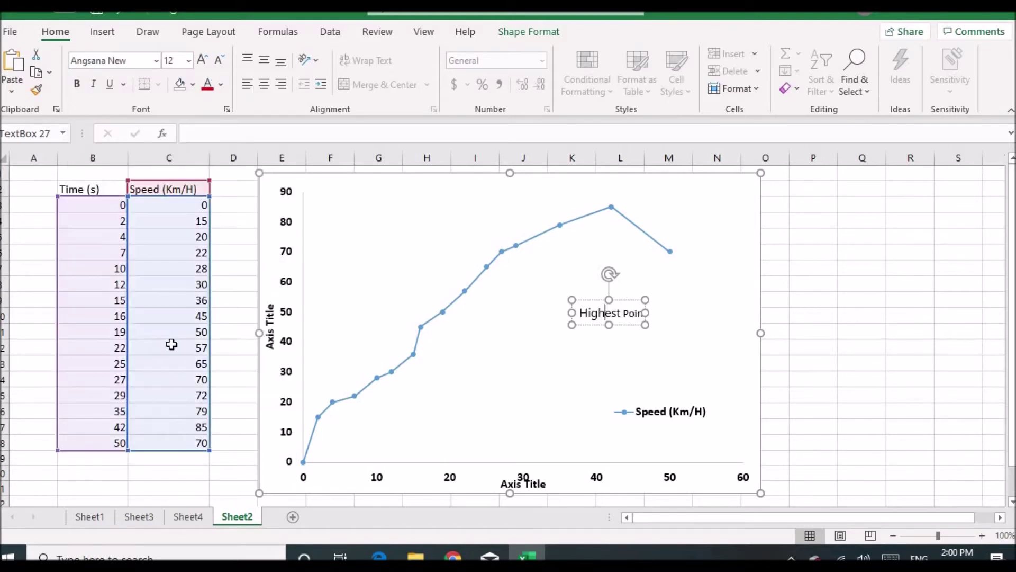
Switch all of the Highest Point text back to Calibri and reselect the label box.
left_click(608, 328)
left_click(608, 314)
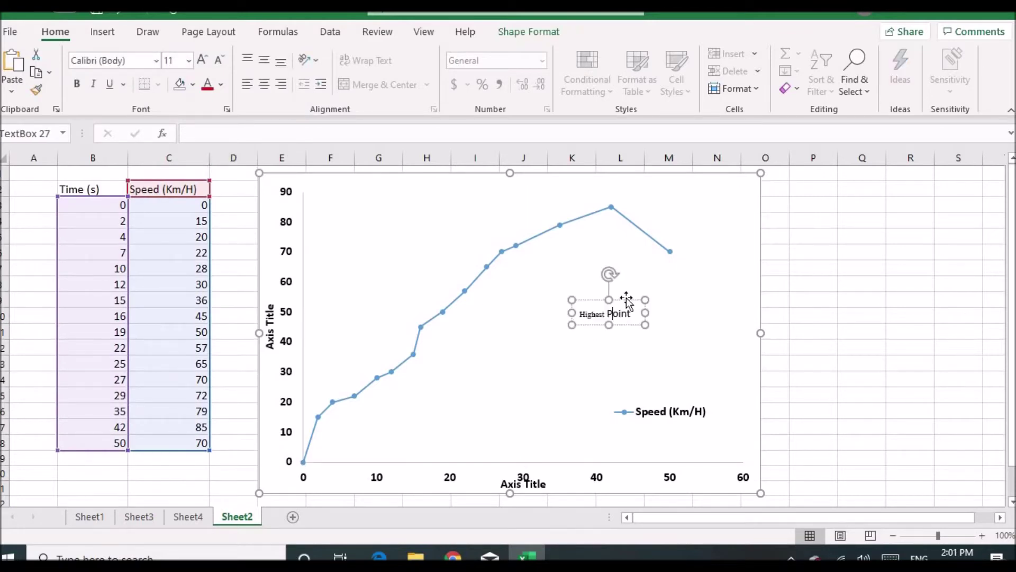
left_click(608, 335)
left_click(599, 314)
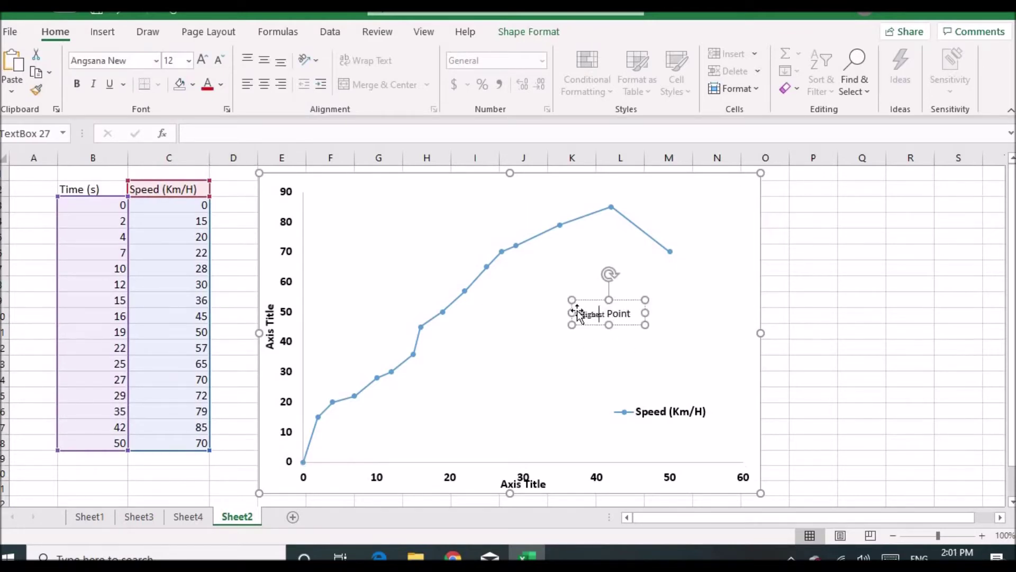
left_click_drag(628, 313, 579, 314)
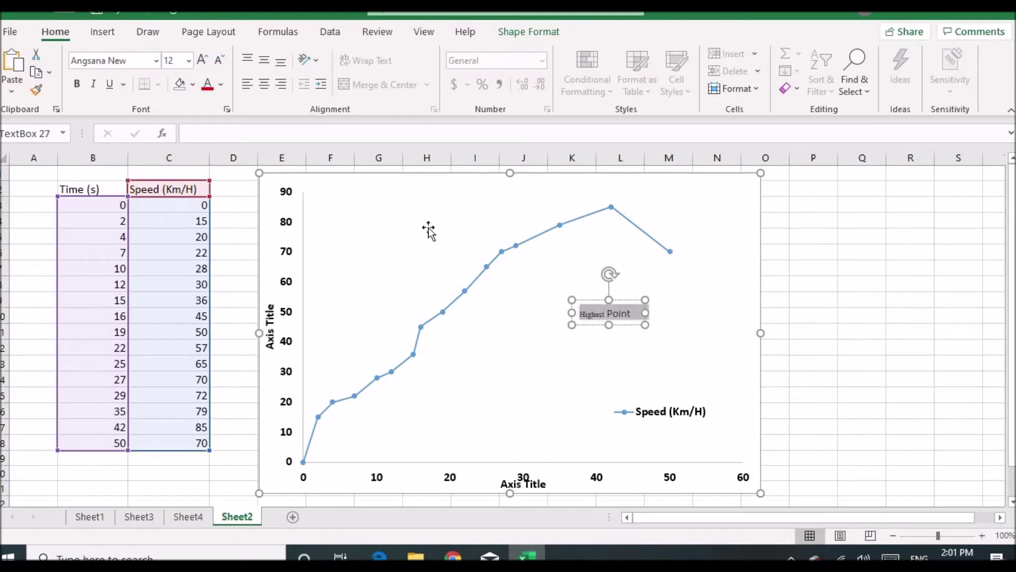
left_click(155, 60)
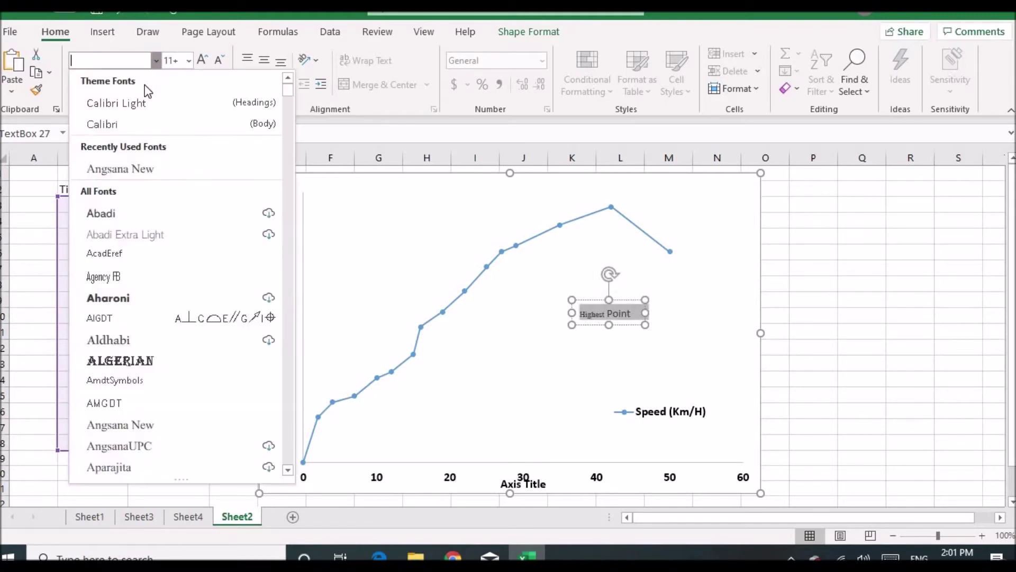
left_click(129, 124)
left_click(614, 401)
left_click(621, 313)
left_click(605, 352)
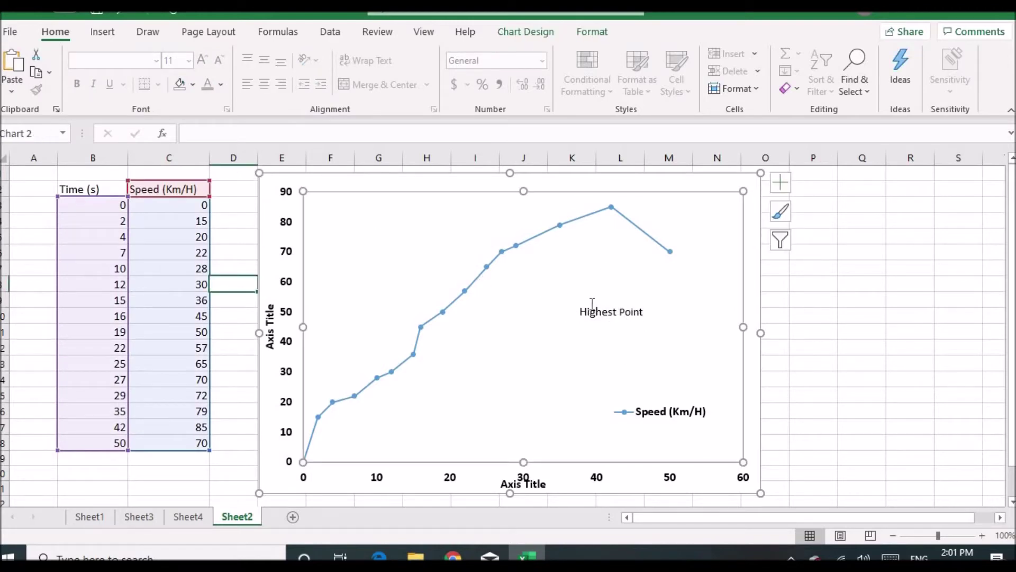
left_click(592, 307)
left_click(585, 300)
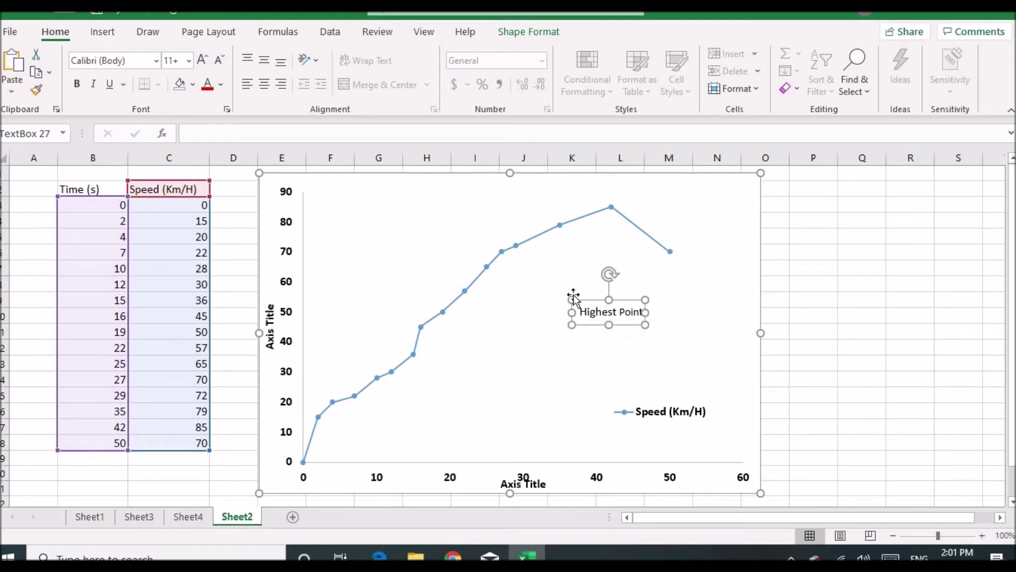
Fill the Highest Point text box with yellow.
left_click(583, 309)
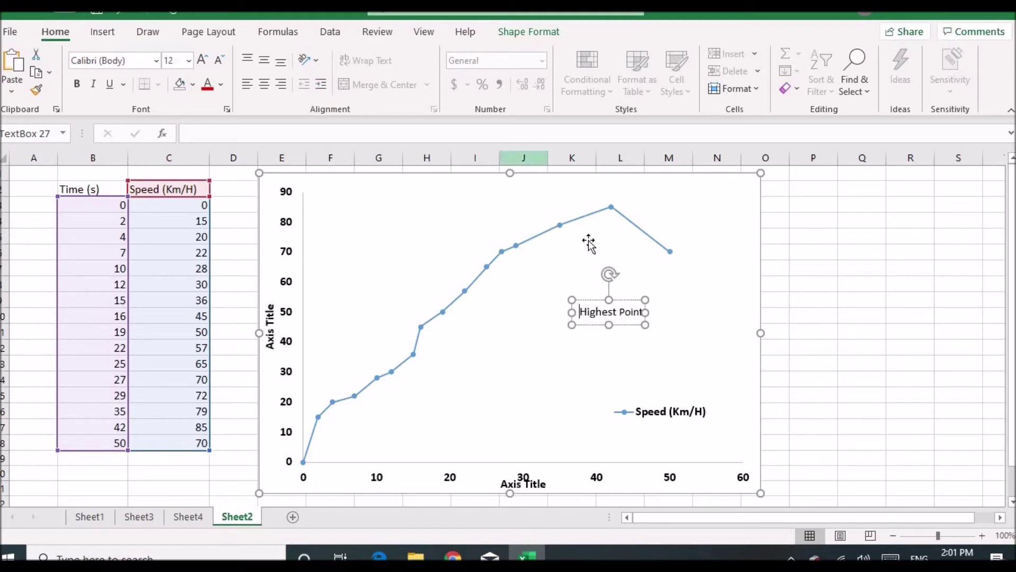
left_click(541, 36)
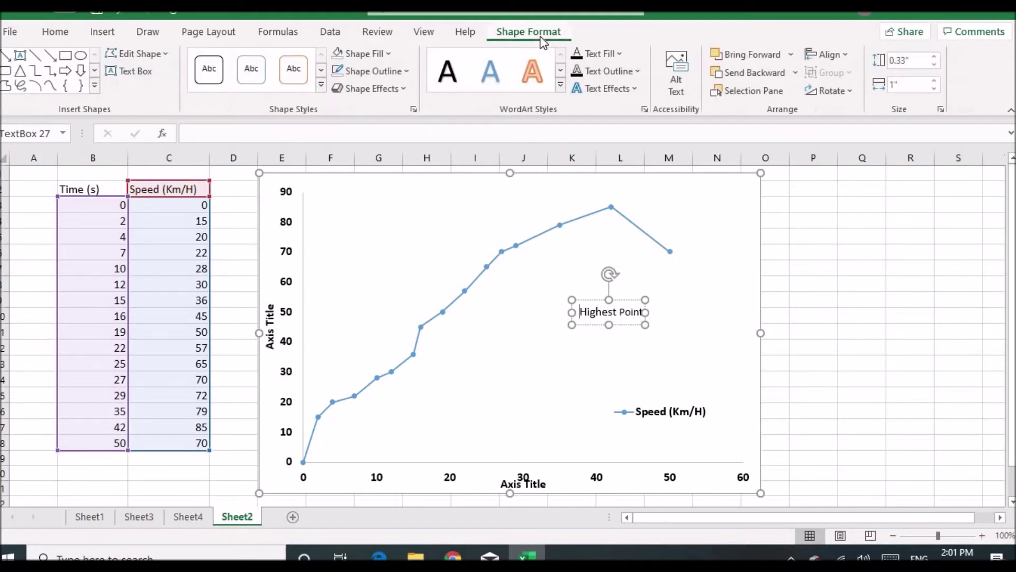
left_click(552, 323)
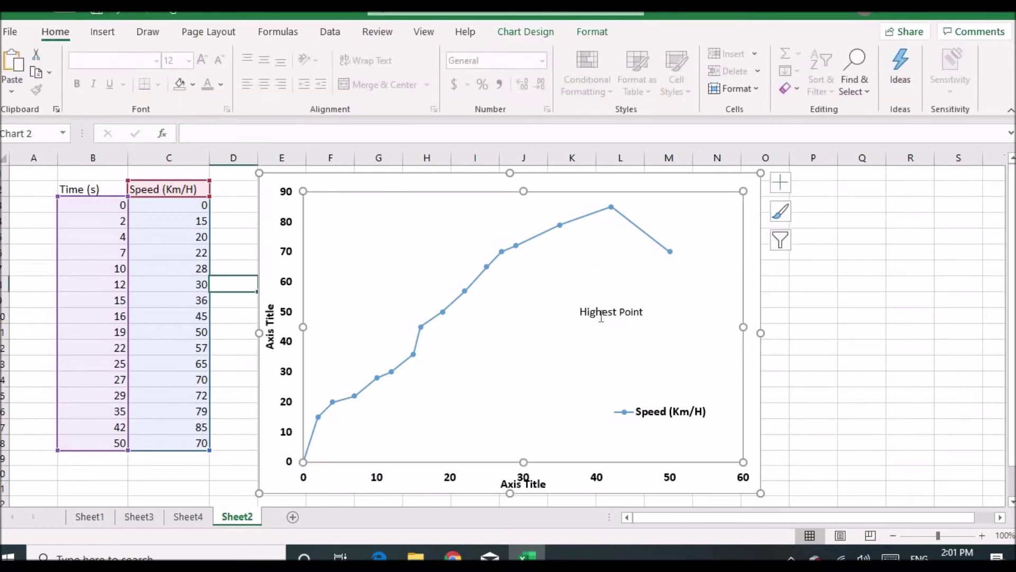
left_click(589, 307)
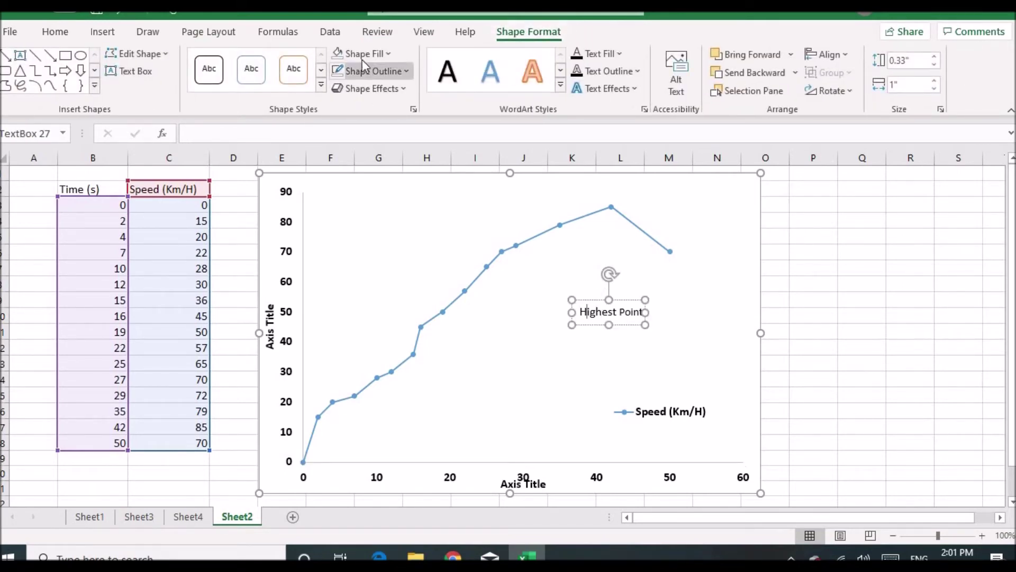
left_click(389, 56)
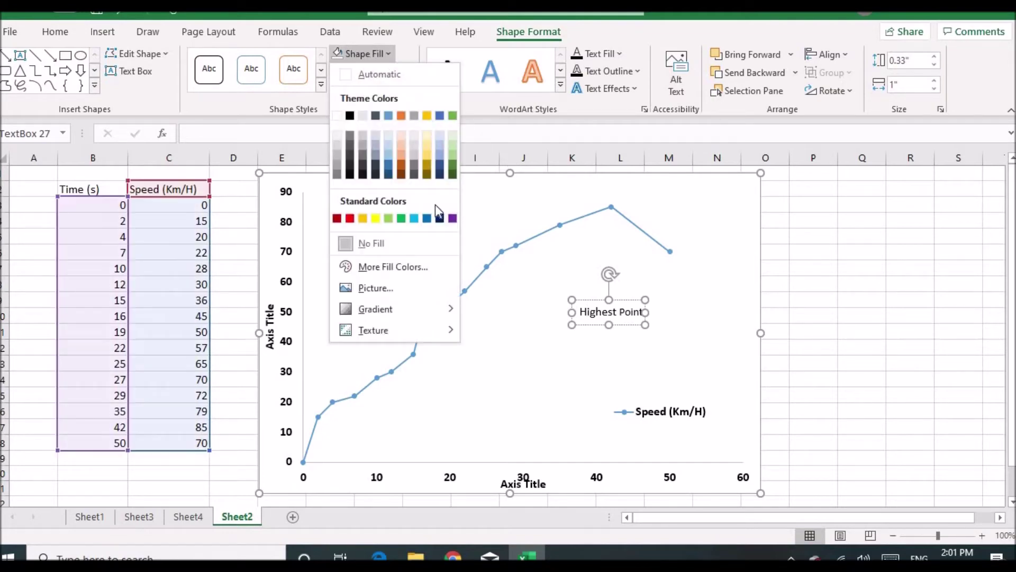
left_click(376, 218)
left_click(523, 341)
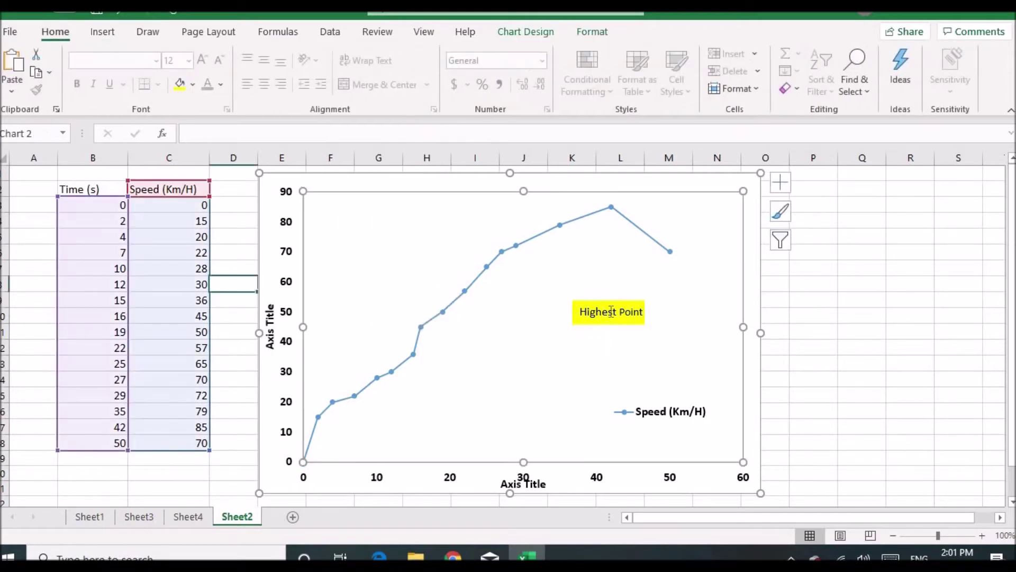
Give the Highest Point text box a red outline.
left_click(591, 311)
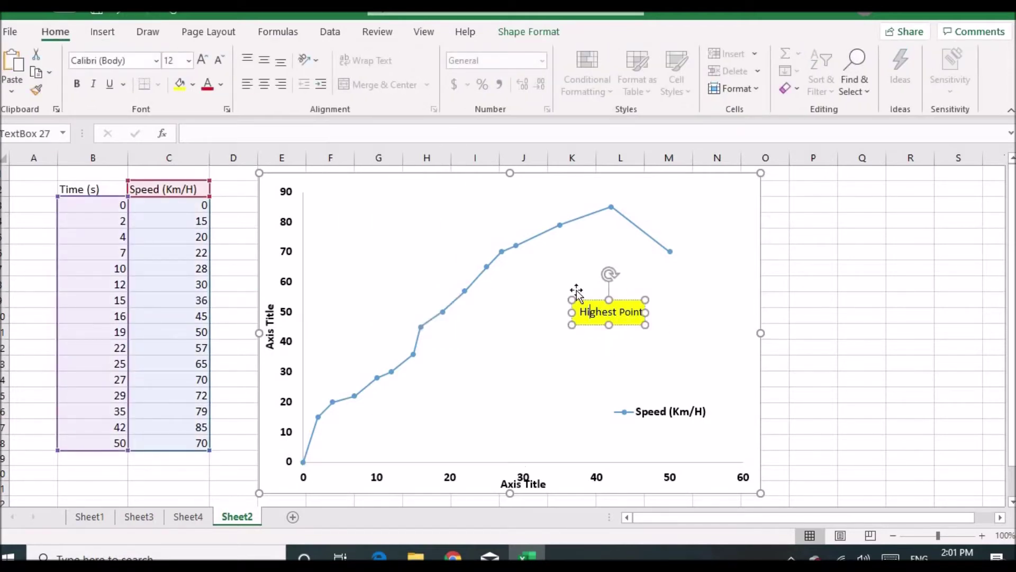
left_click(530, 33)
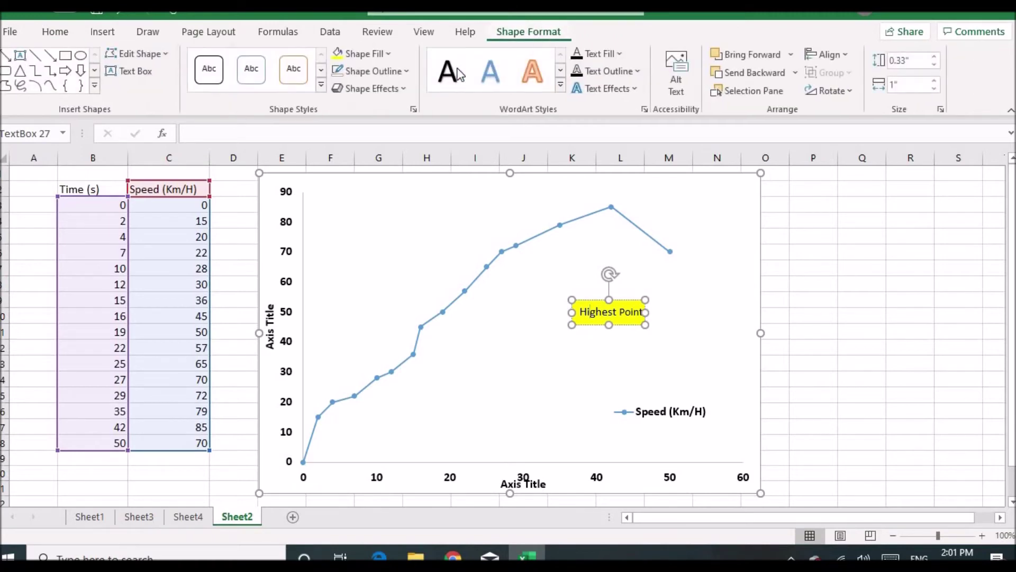
left_click(407, 74)
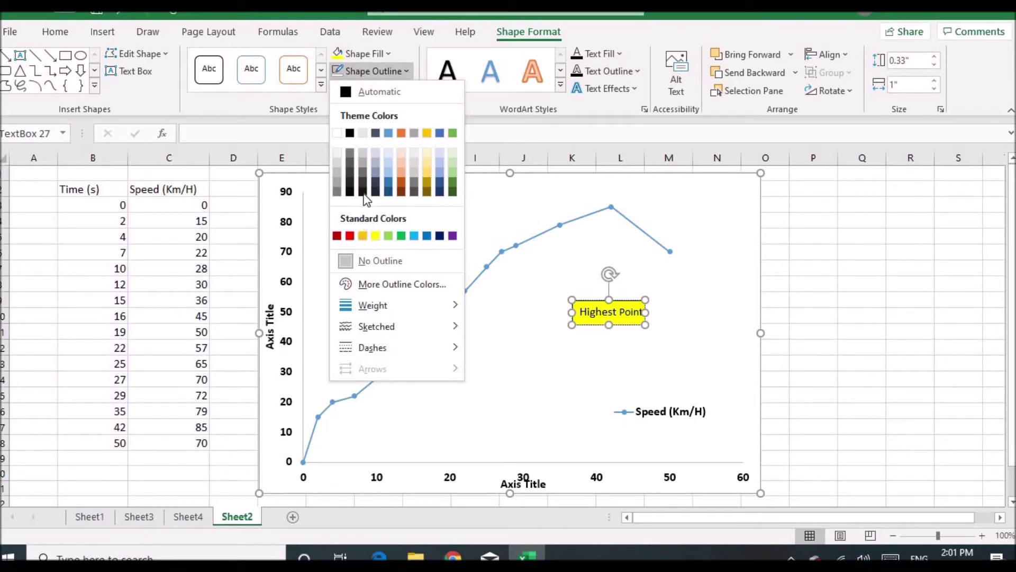
left_click(350, 235)
left_click(500, 347)
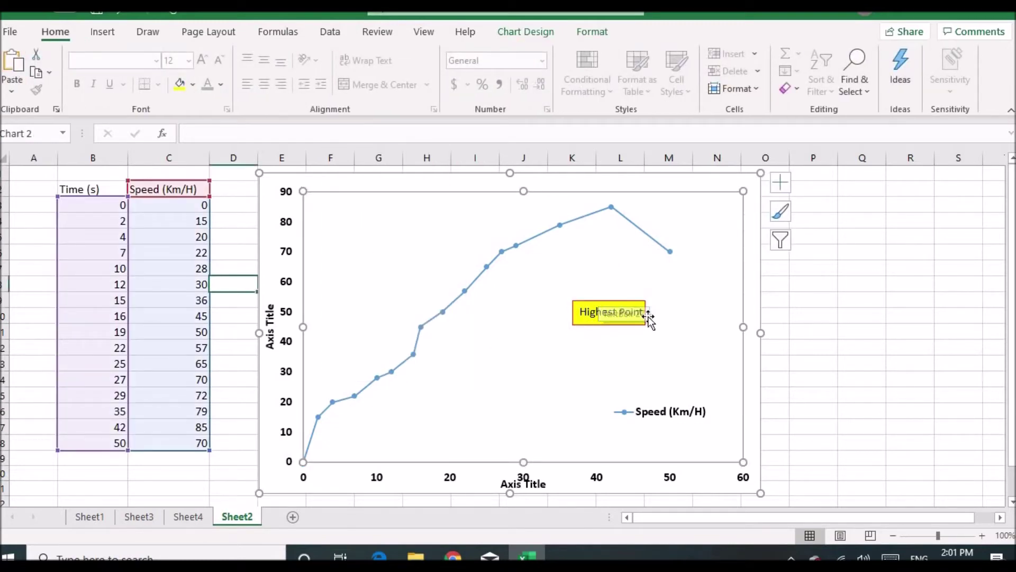
left_click(601, 306)
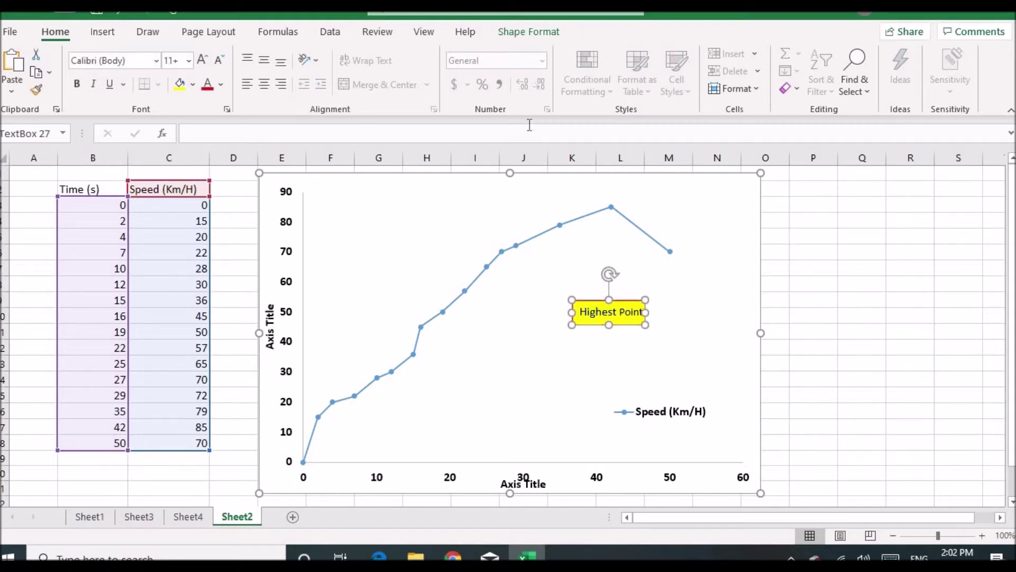
Set the Highest Point text box to No Outline so it shows as plain text.
left_click(533, 32)
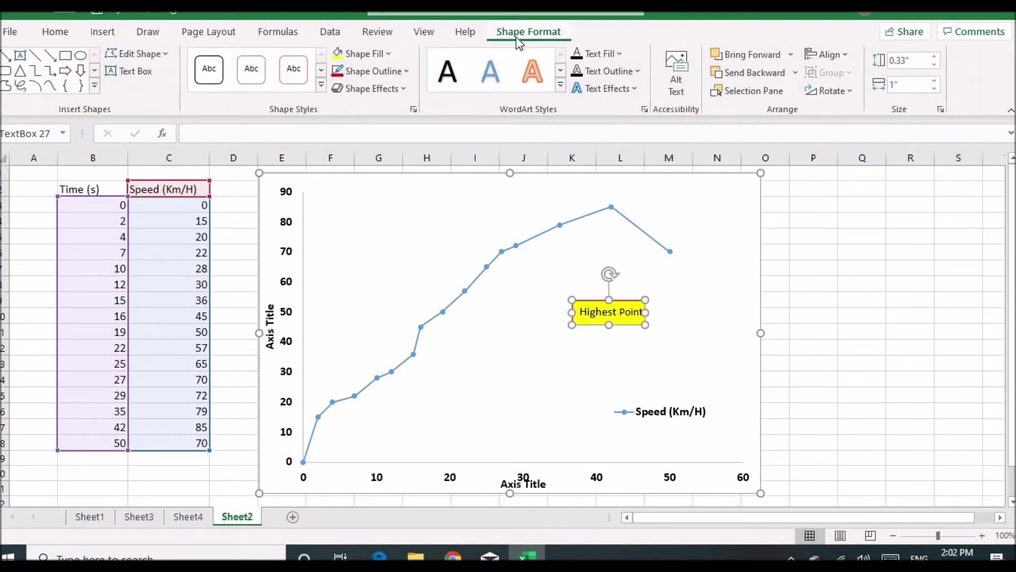
left_click(390, 53)
key("Escape")
left_click(408, 73)
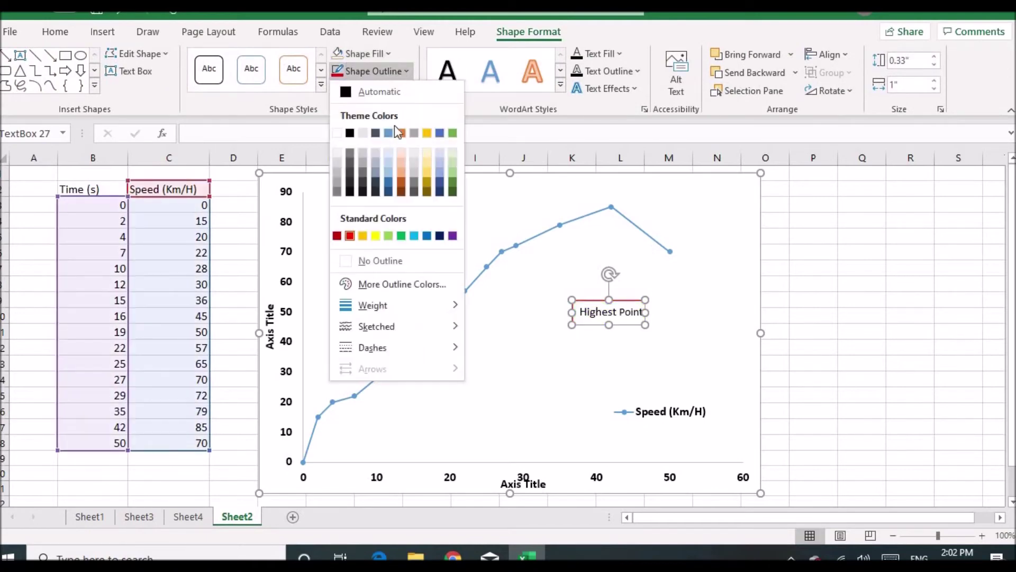
left_click(380, 262)
left_click(508, 336)
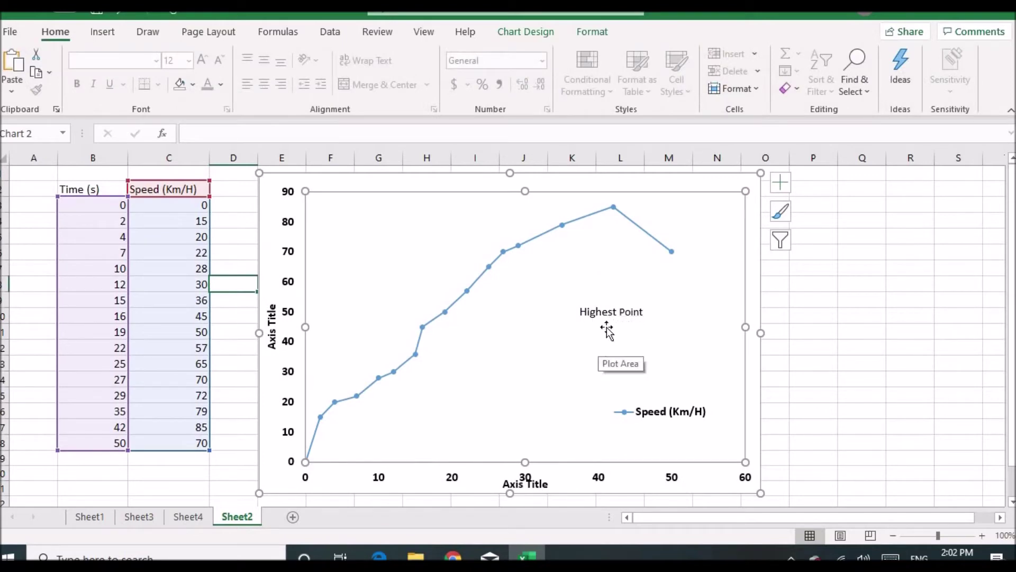
left_click(609, 313)
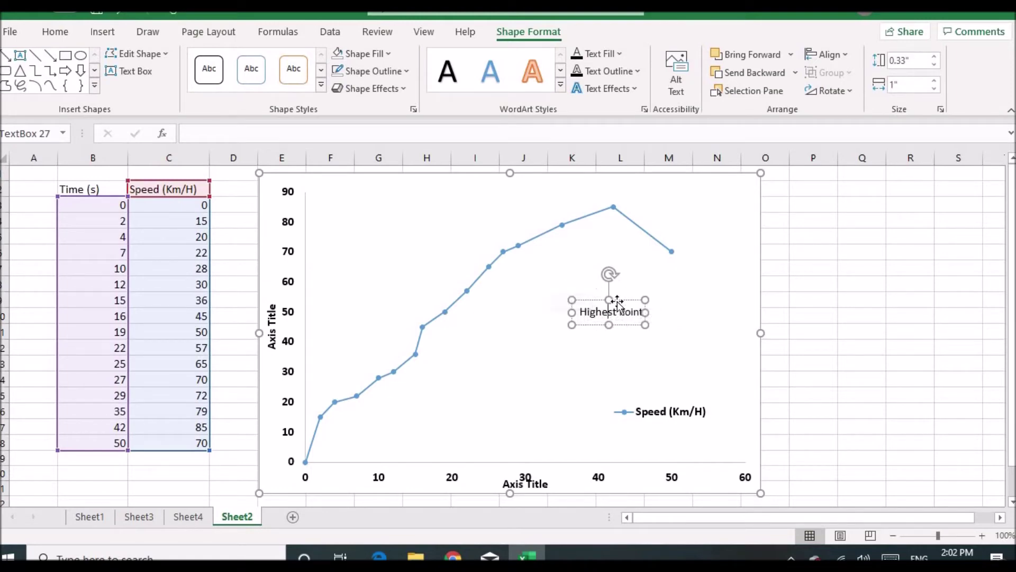
left_click(598, 319)
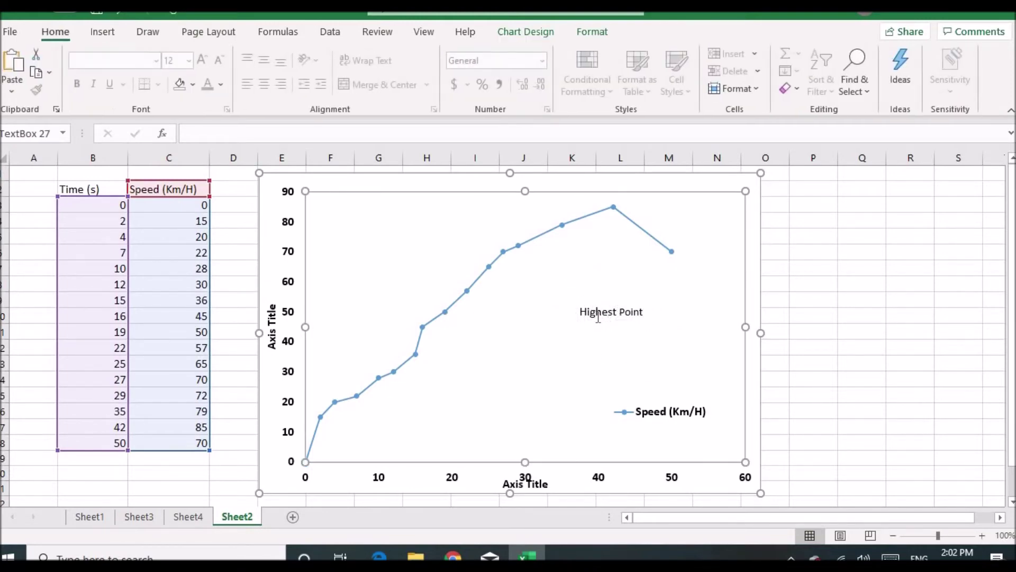
left_click(594, 302)
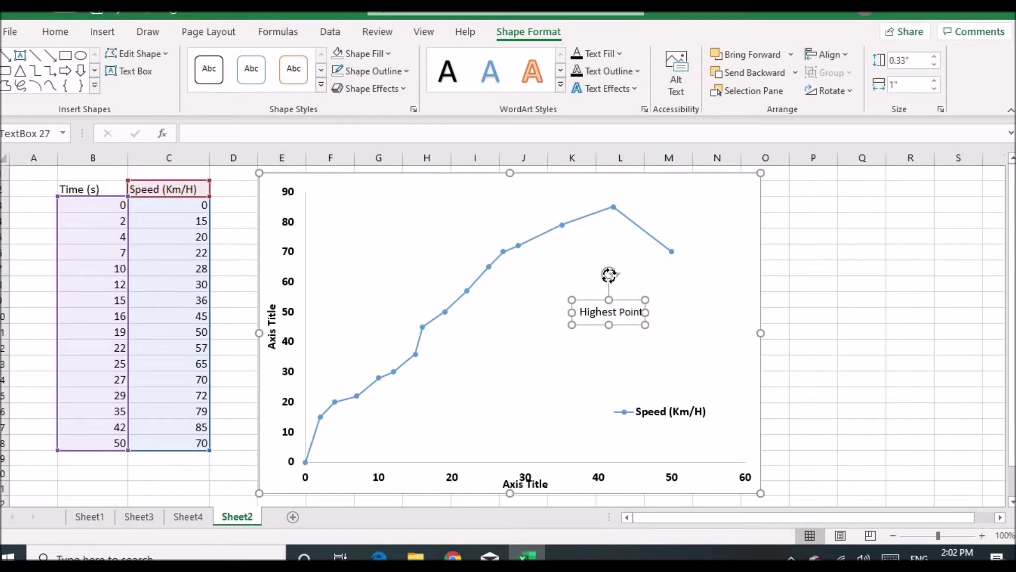
mouse_move(609, 274)
left_mouse_down()
mouse_move(587, 266)
mouse_move(608, 265)
mouse_move(622, 280)
left_mouse_up()
left_click(681, 325)
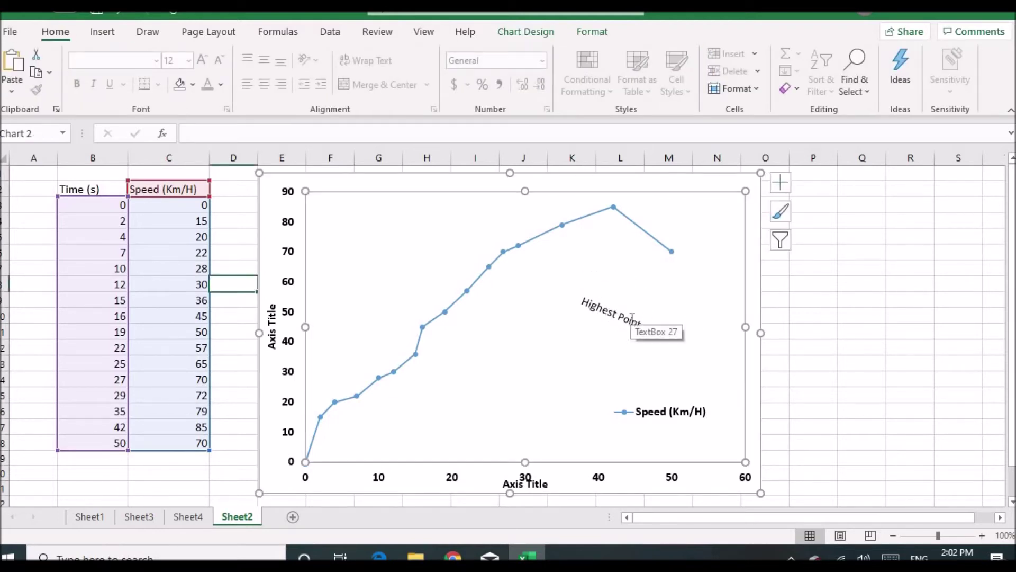
left_click(600, 316)
left_click_drag(625, 274, 641, 290)
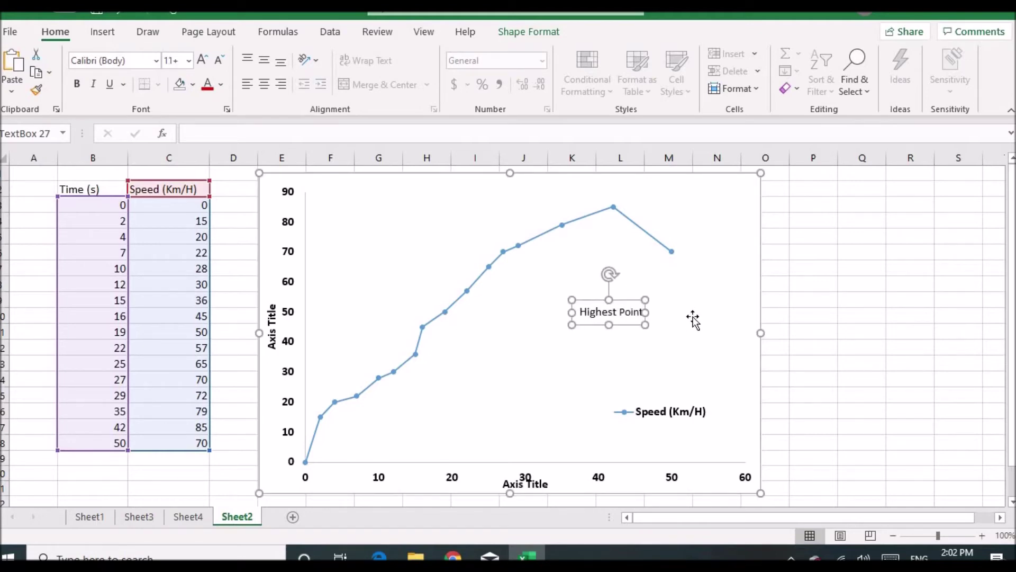
left_click(616, 330)
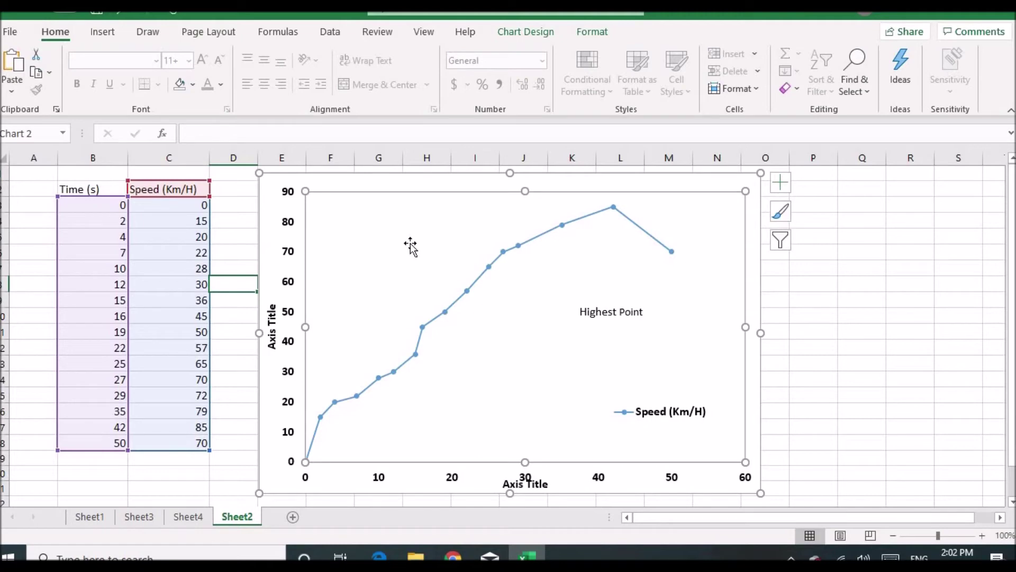
left_click(285, 236)
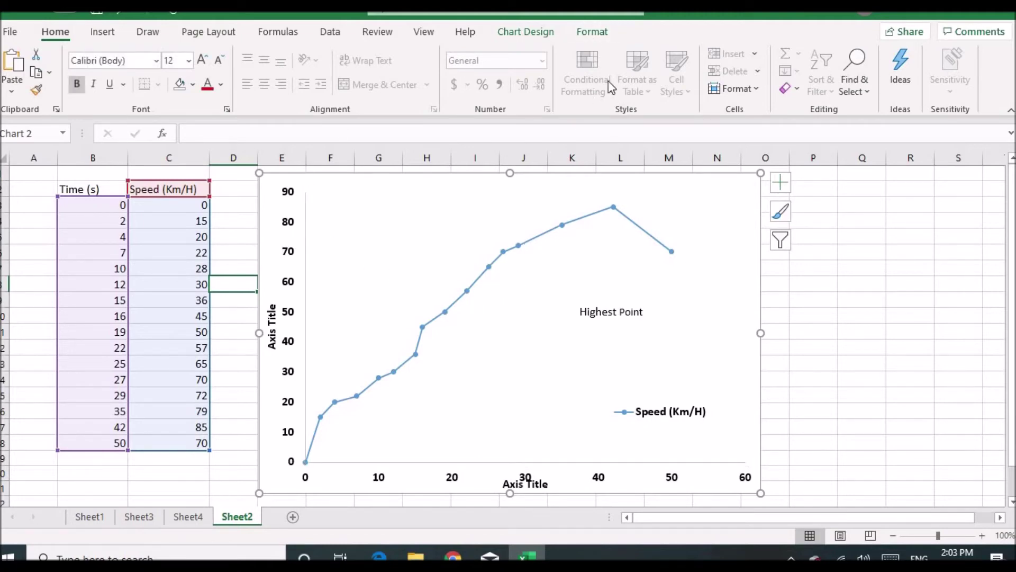
Draw a 'Velocity' text box in the plot area's upper left and shrink it to fit the word.
left_click(594, 33)
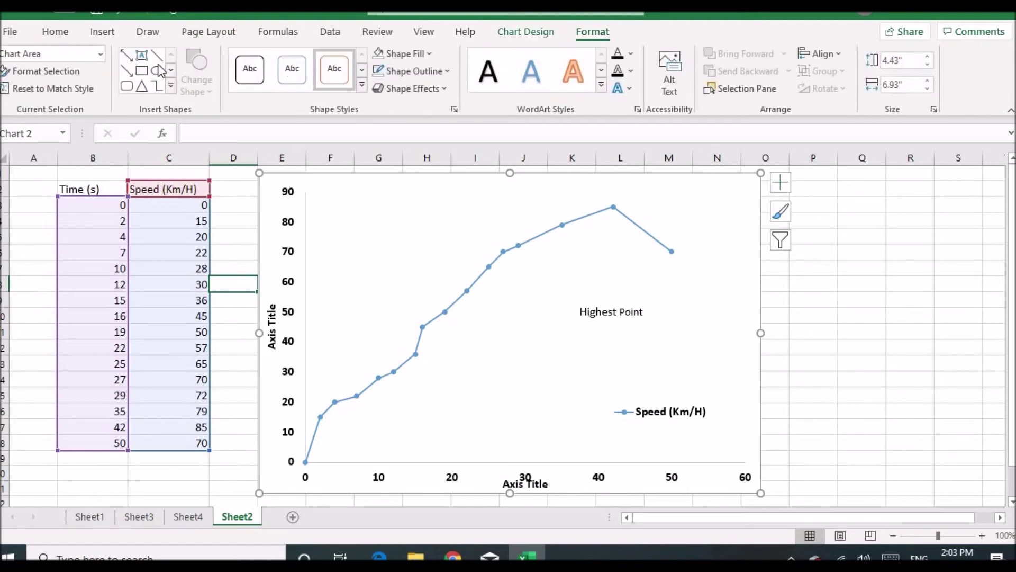
left_click_drag(359, 230, 433, 303)
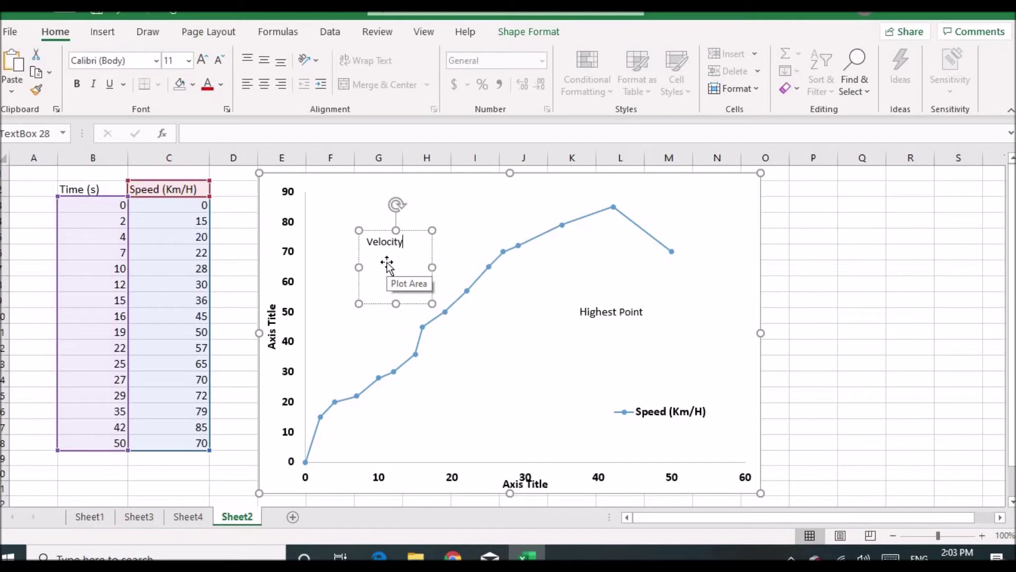
left_click(364, 247)
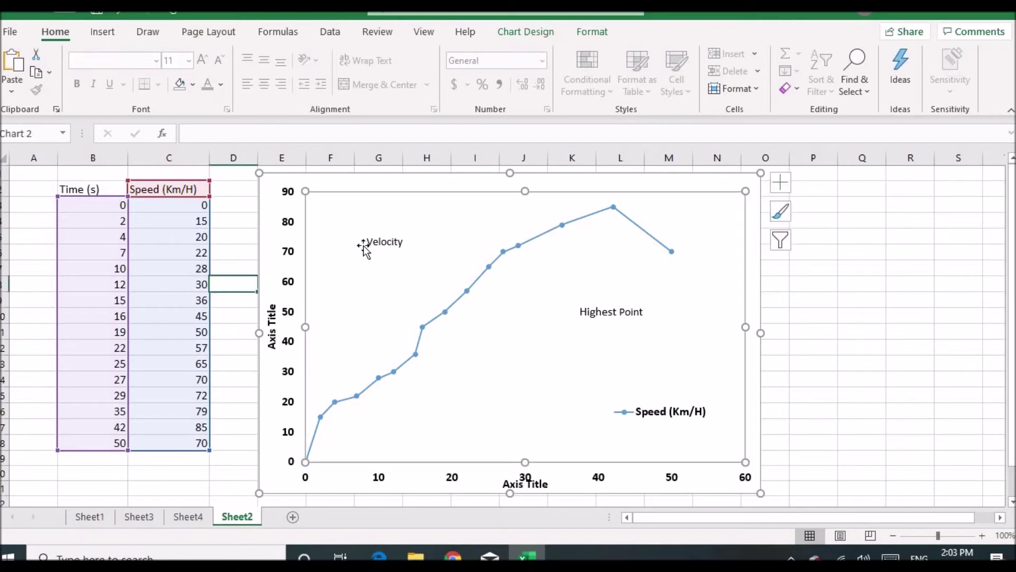
left_click(381, 242)
left_click_drag(396, 300, 404, 266)
left_click(560, 331)
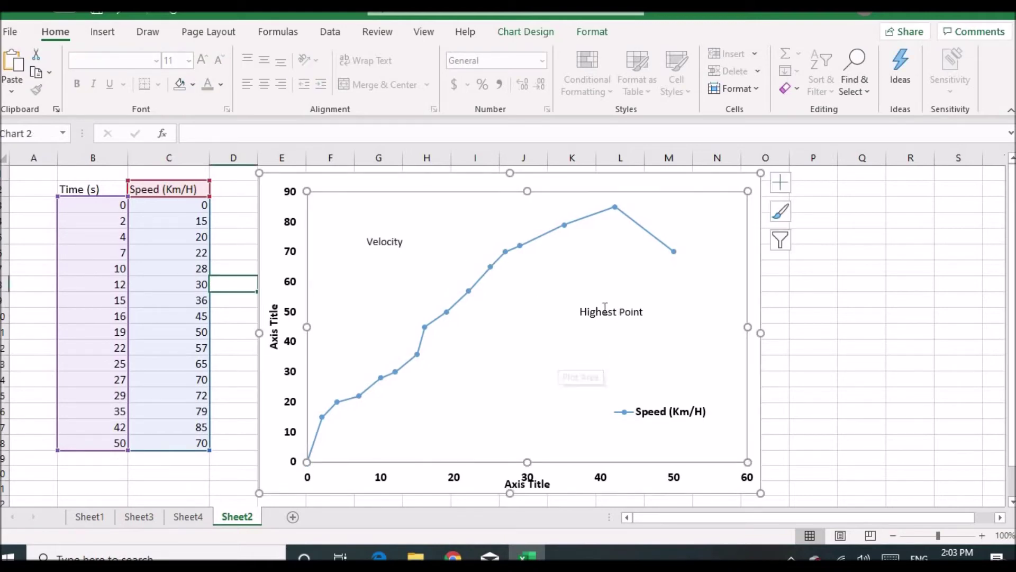
left_click(820, 363)
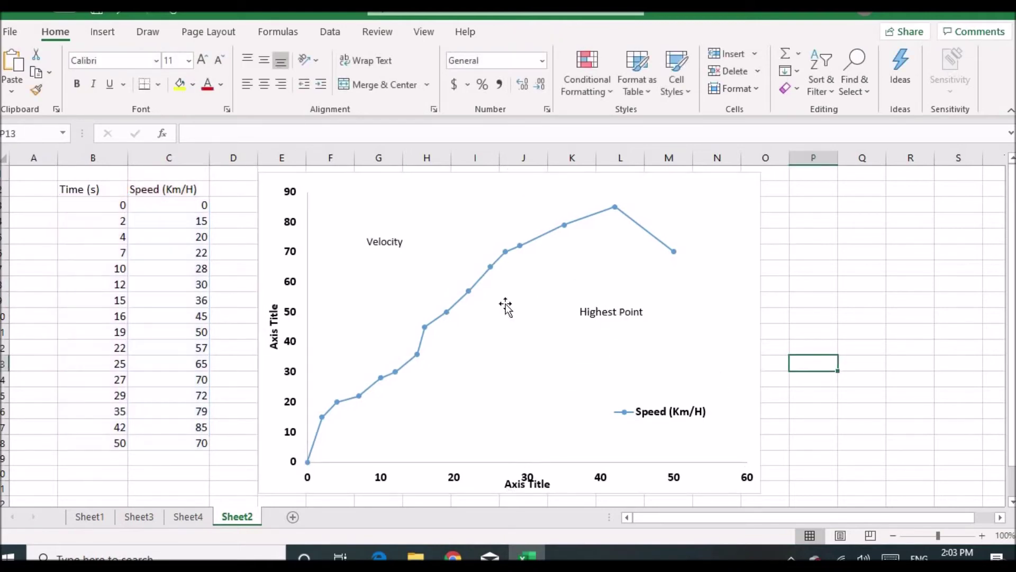
left_click(379, 295)
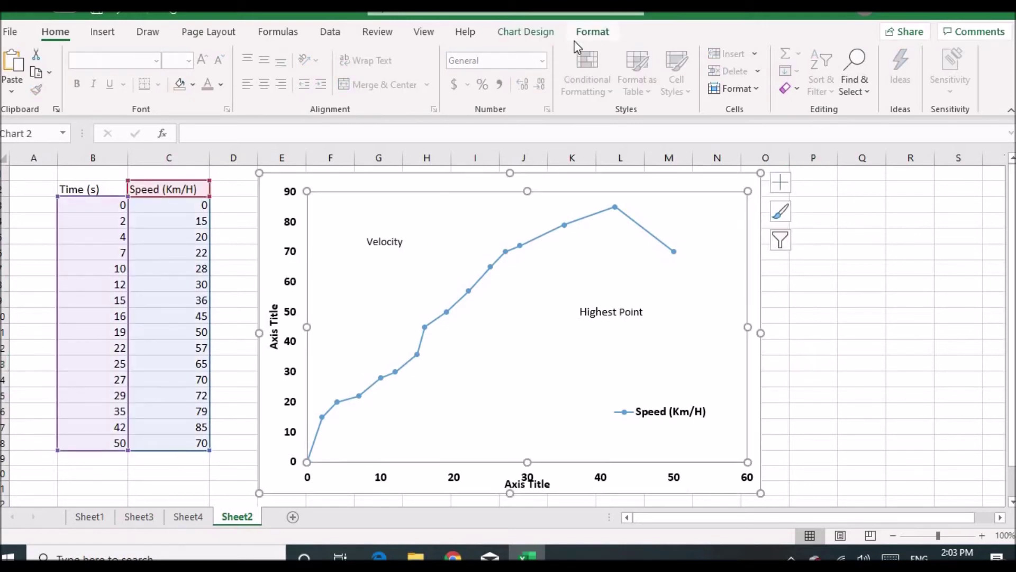
left_click(269, 235)
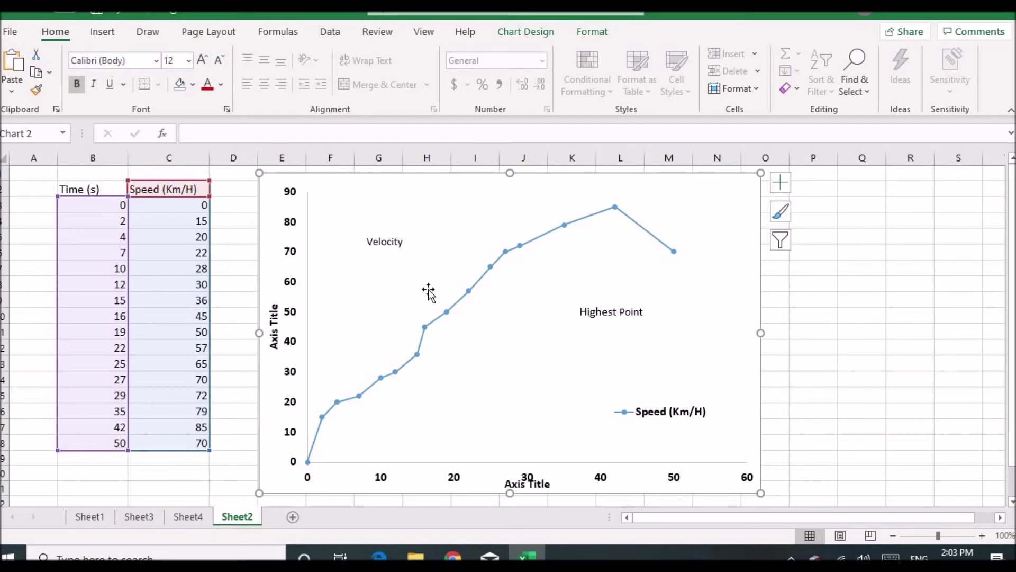
Draw a Line Arrow from above the Highest Point label up to the peak at 85.
left_click(598, 31)
left_click(171, 92)
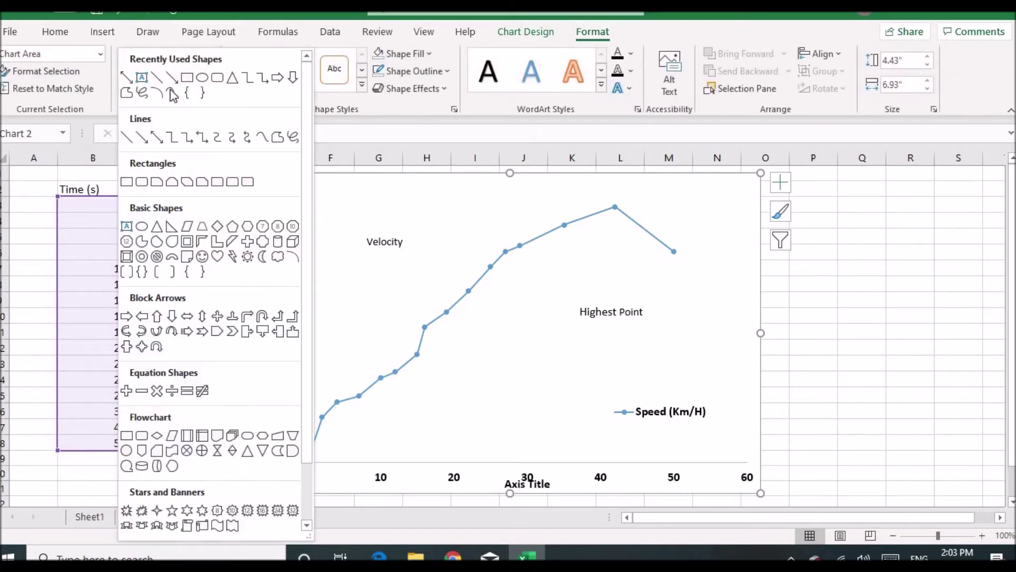
left_click(141, 139)
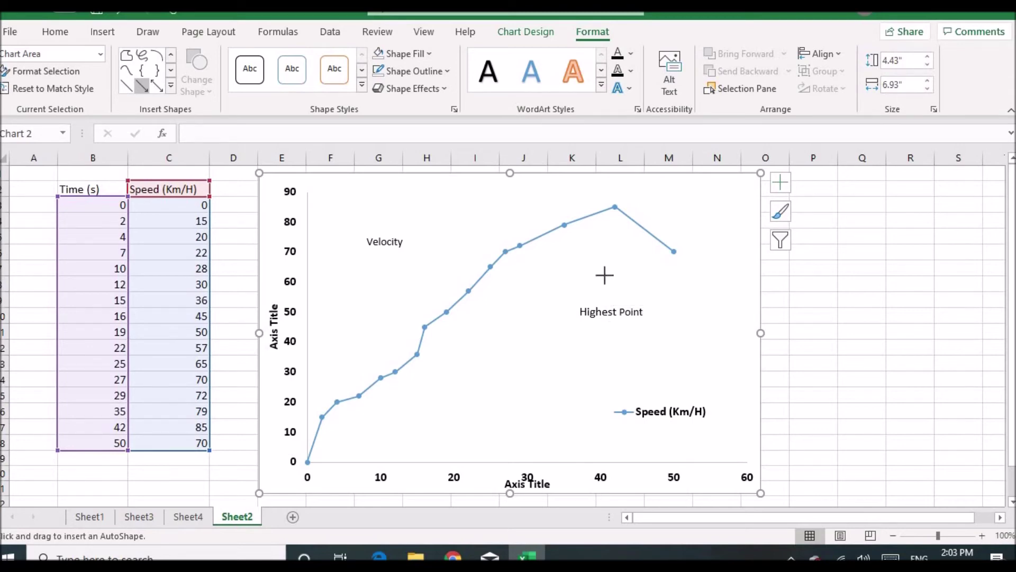
left_click_drag(604, 274, 612, 236)
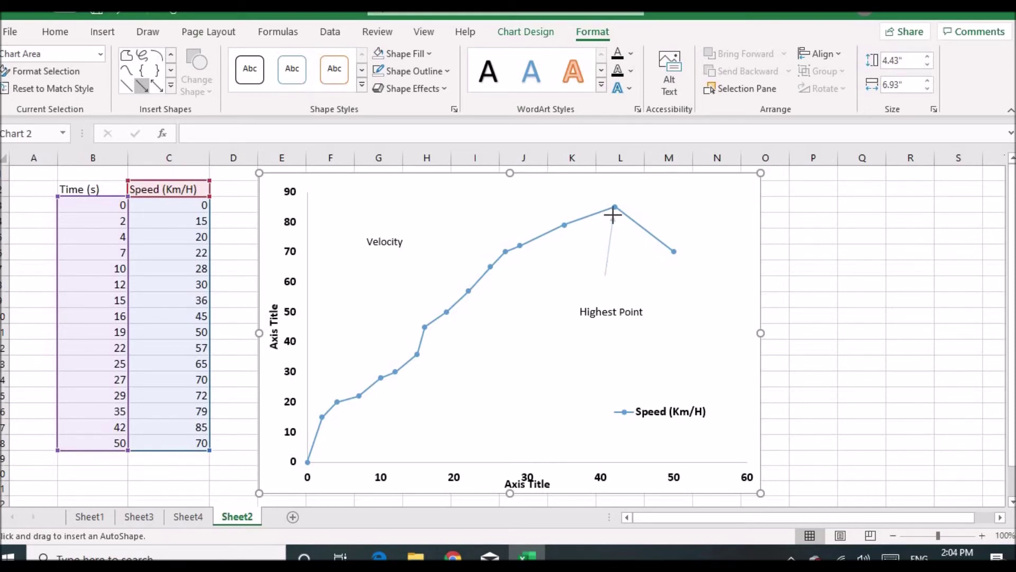
left_click_drag(613, 214, 613, 216)
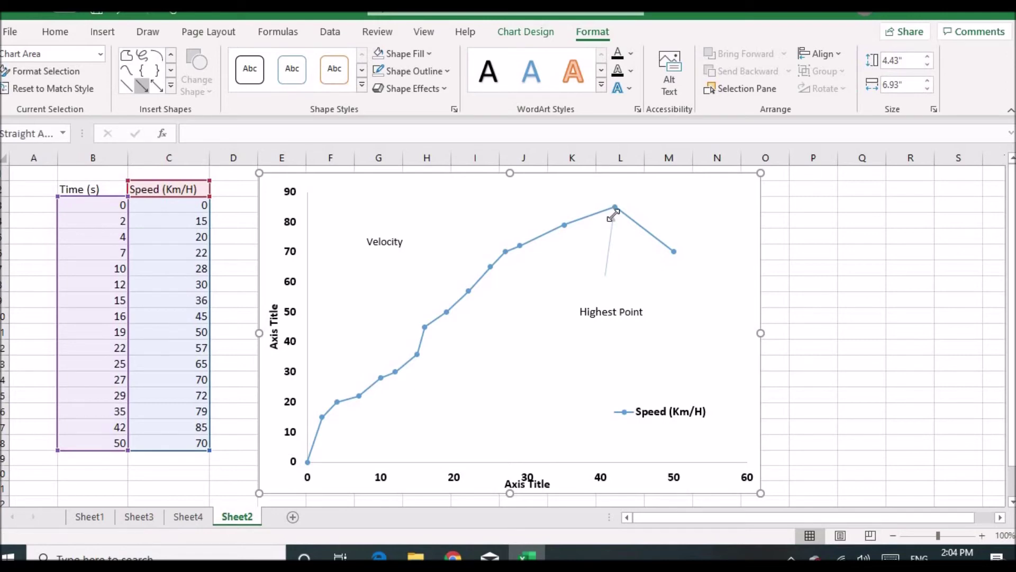
left_click(638, 255)
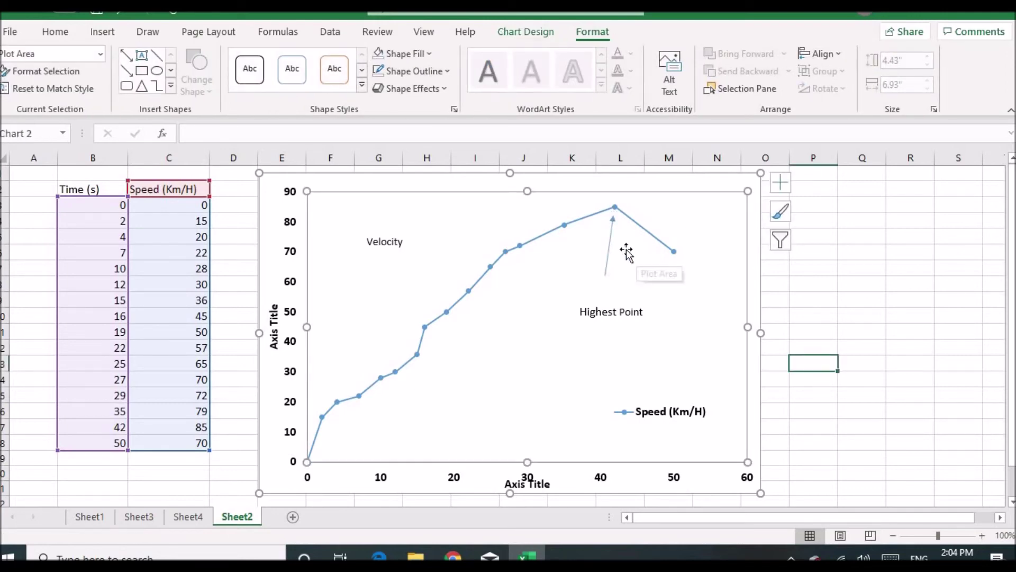
Reposition the arrow so its tip sits on the chart's peak.
left_click(610, 231)
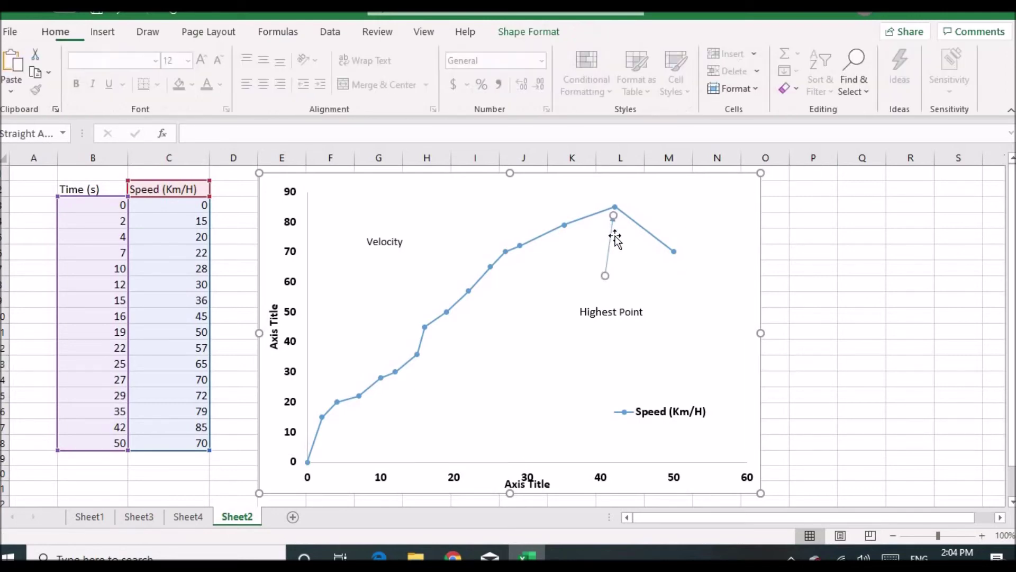
left_click_drag(604, 276, 630, 291)
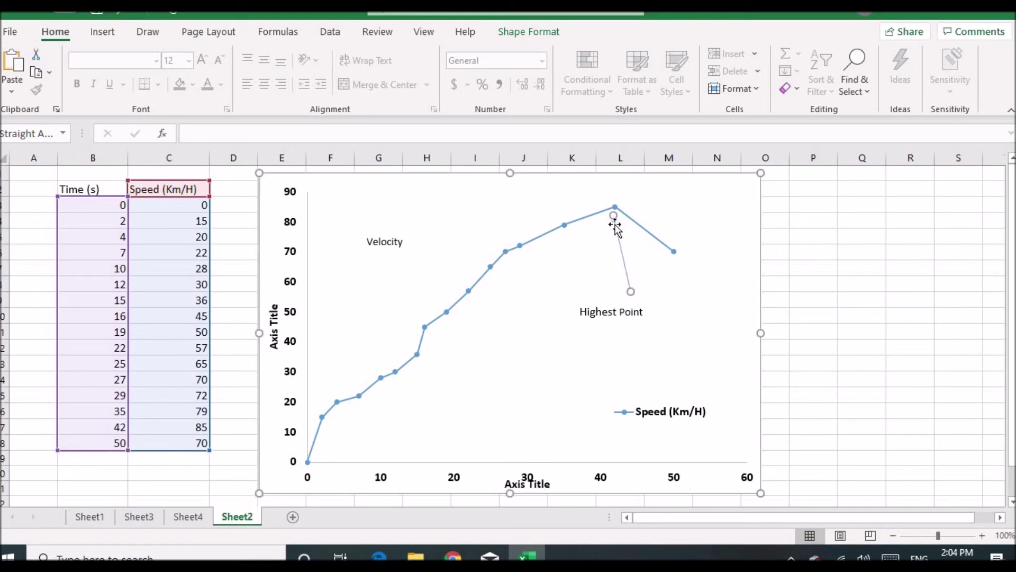
left_click_drag(613, 227, 637, 260)
left_click(638, 294)
Pull the arrow's tail up to just above the Highest Point label and reselect it.
left_click(630, 297)
left_click_drag(630, 297, 606, 271)
left_click(678, 303)
left_click(600, 291)
left_click(681, 297)
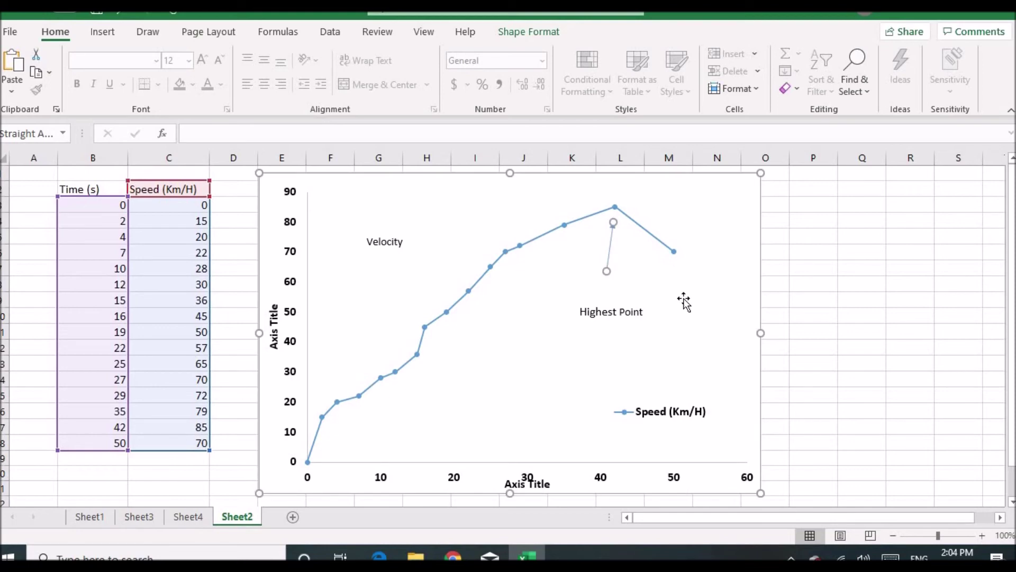
left_click(611, 243)
left_click(613, 250)
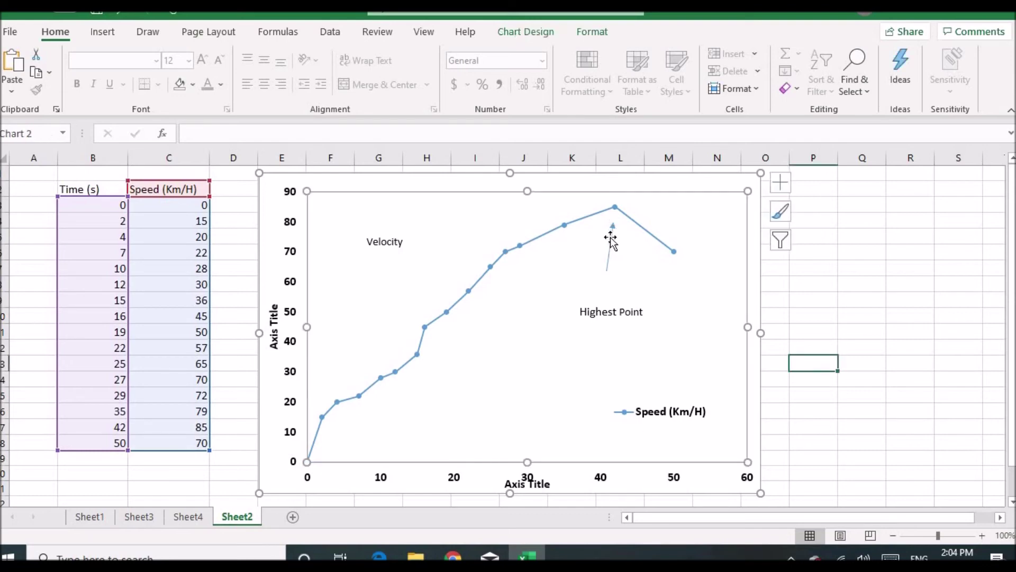
left_click(608, 236)
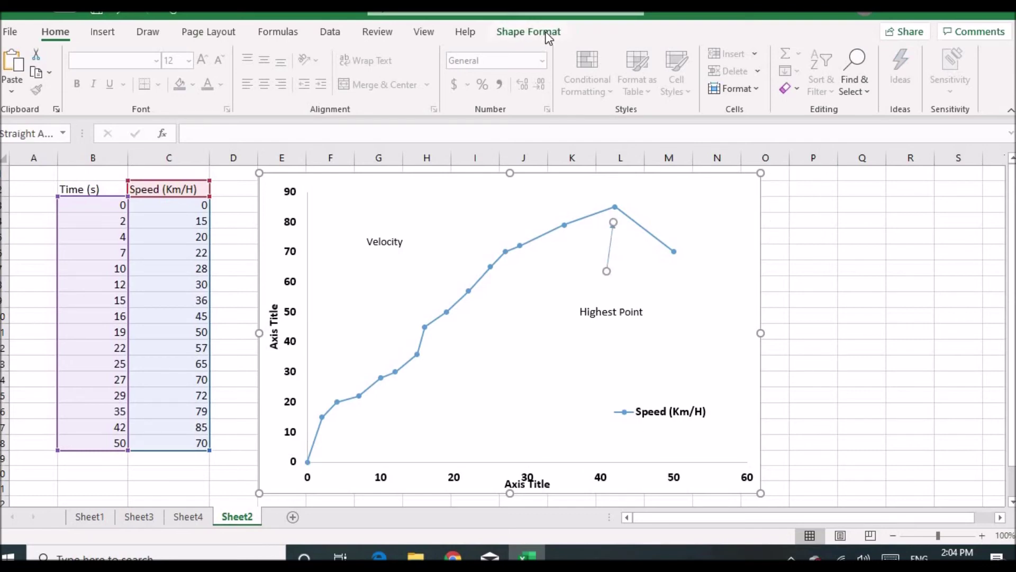
Try black, orange and grey line styles on the arrow, settling on the dark black style.
left_click(547, 34)
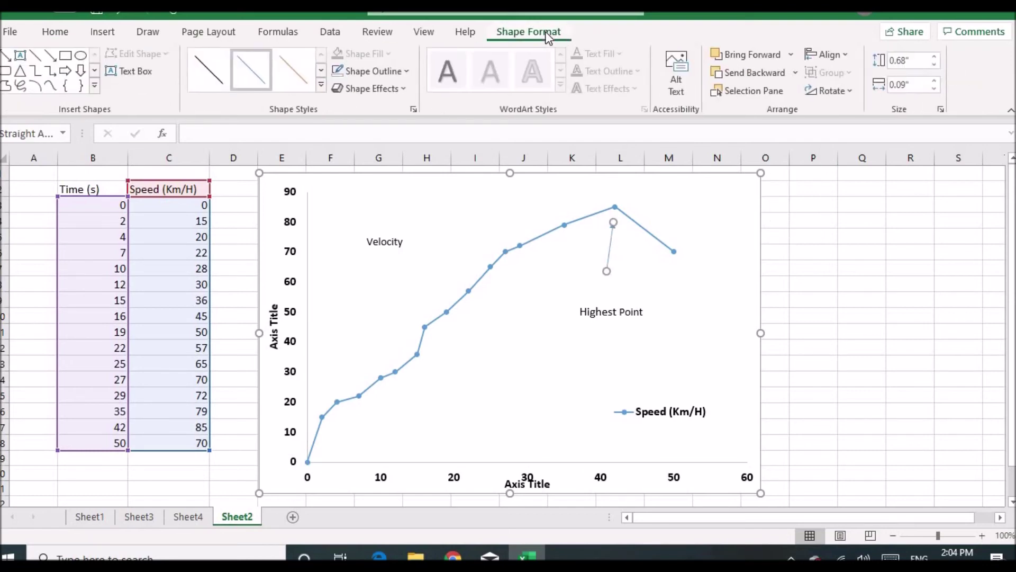
left_click(322, 86)
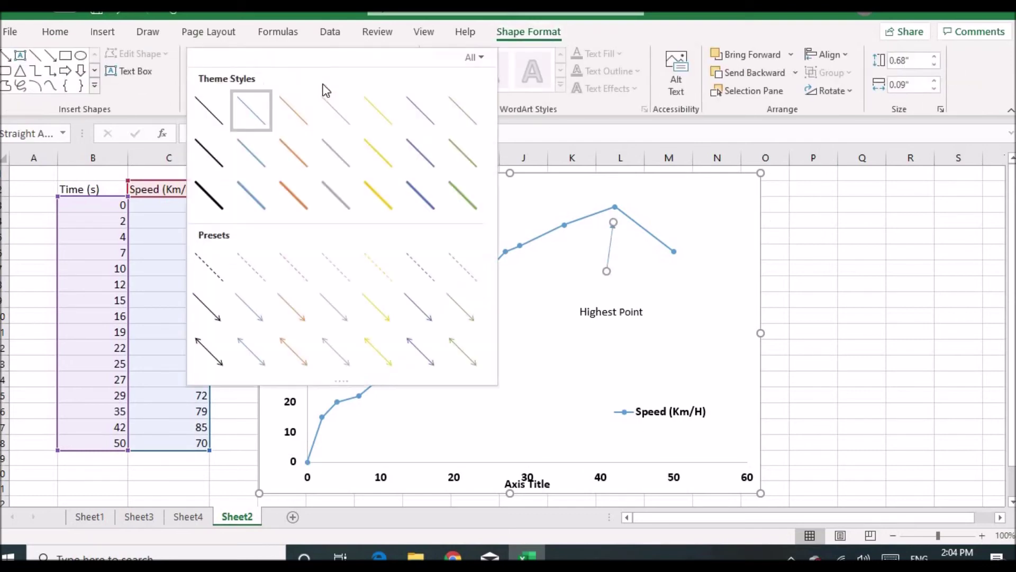
left_click(206, 159)
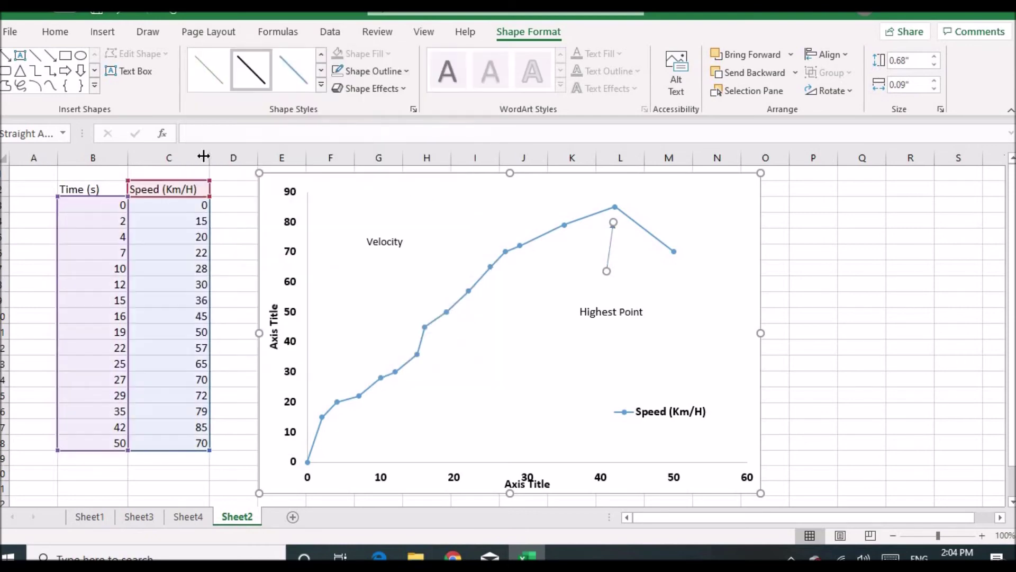
left_click(321, 87)
left_click(288, 157)
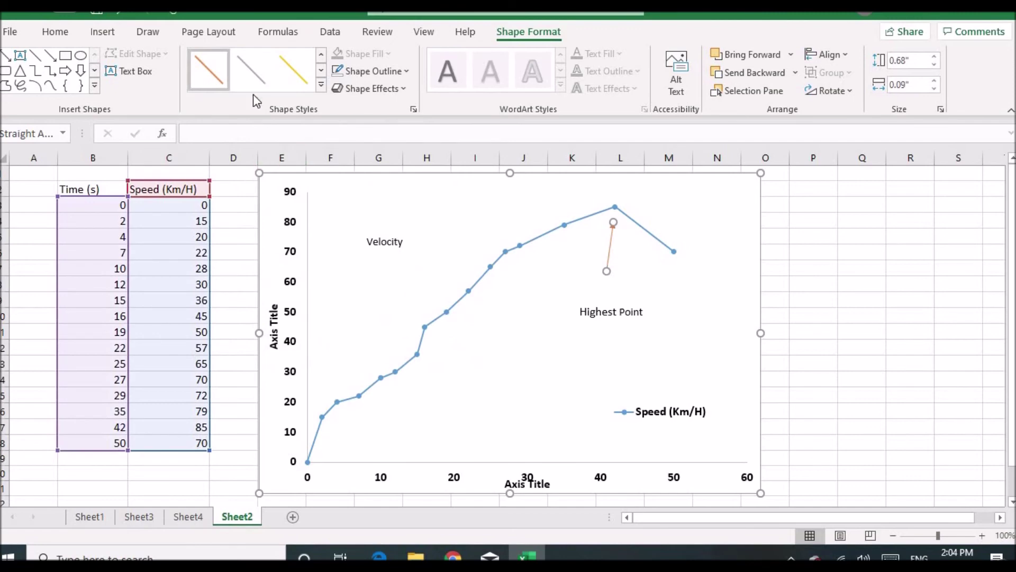
left_click(321, 87)
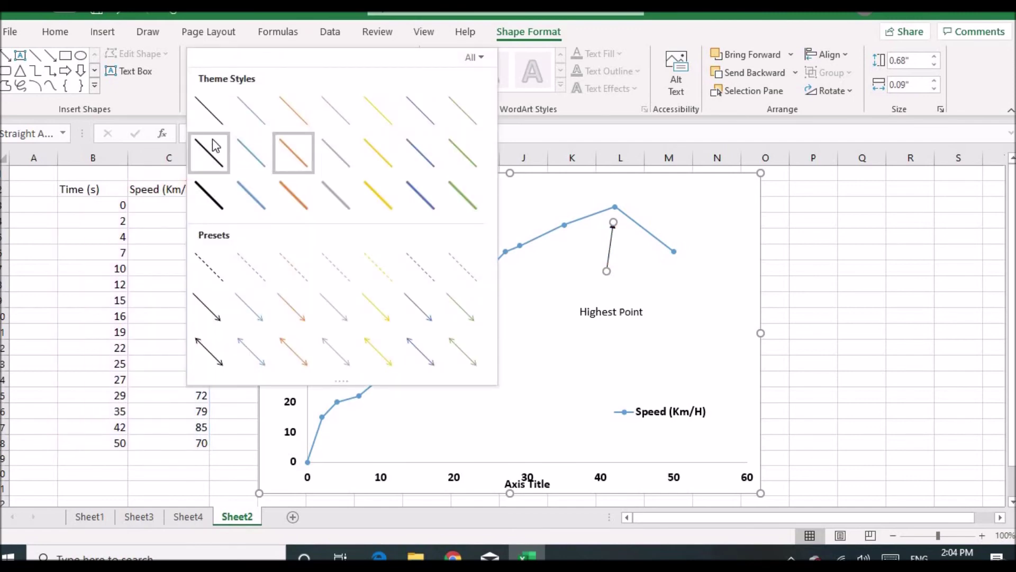
left_click(211, 141)
left_click(322, 86)
left_click(335, 202)
left_click(321, 87)
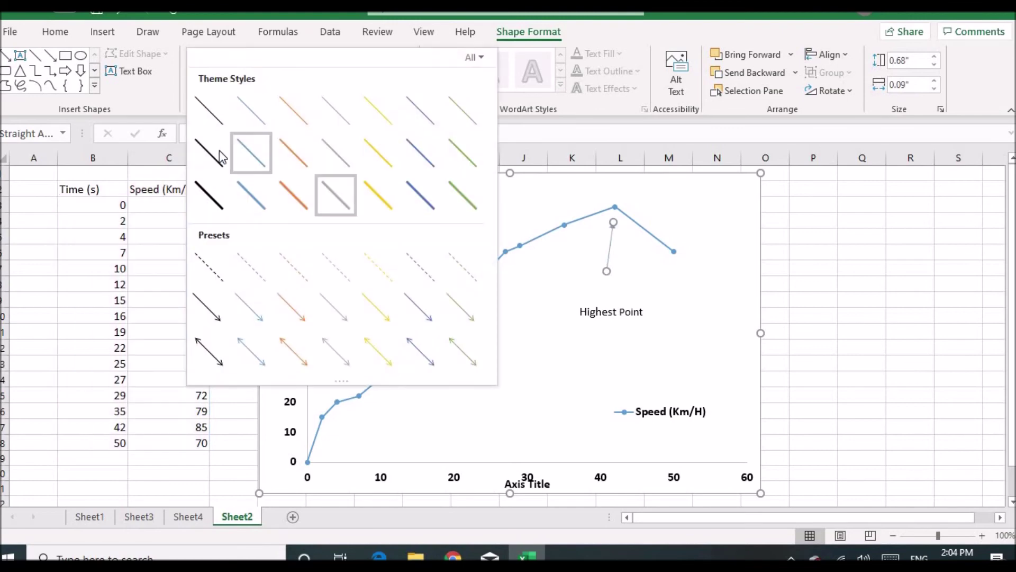
left_click(249, 151)
left_click(714, 316)
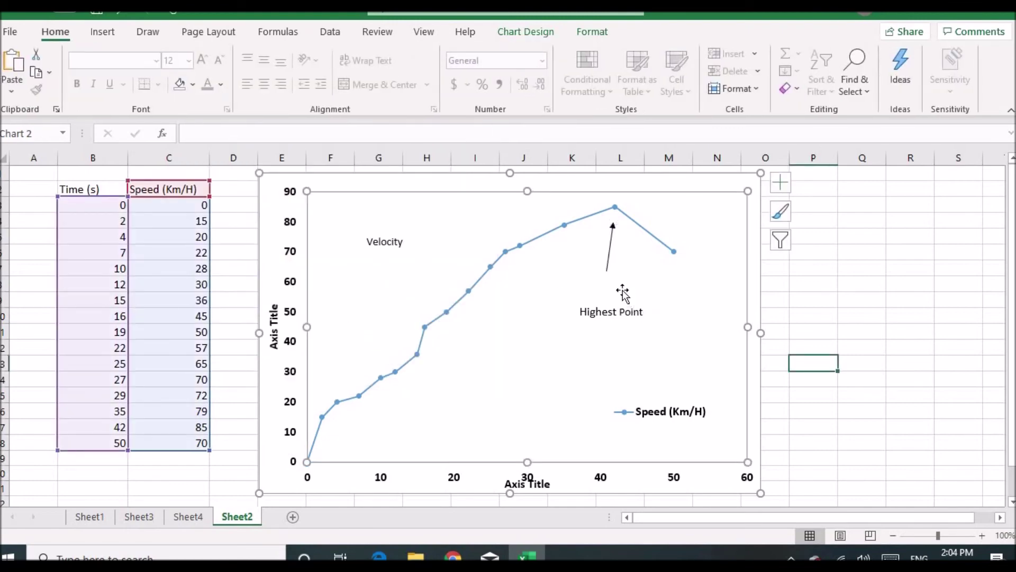
Check the black arrow's look, then open the Format Chart Area pane for the chart.
left_click(610, 241)
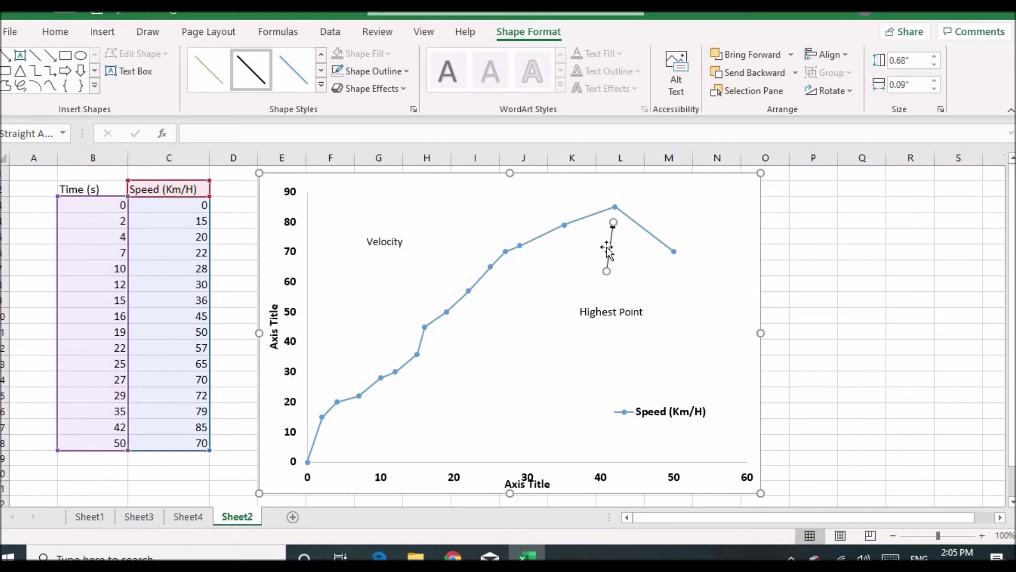
left_click(390, 220)
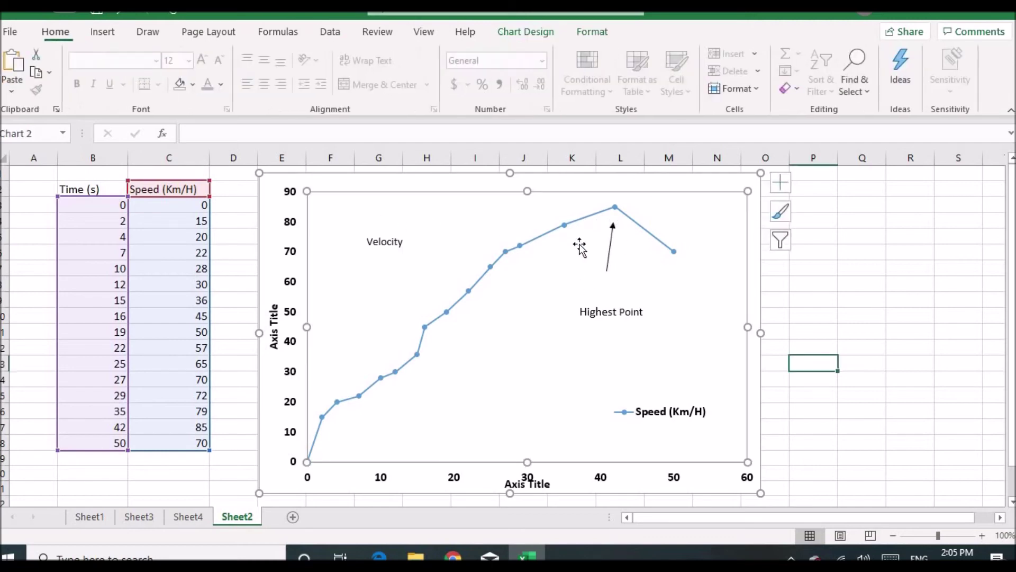
left_click(611, 243)
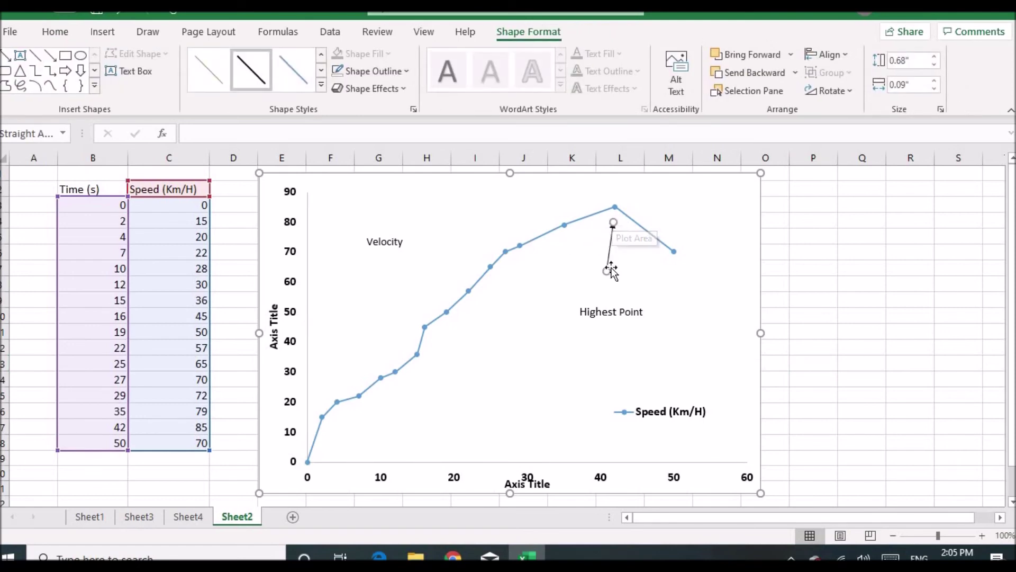
left_click(603, 249)
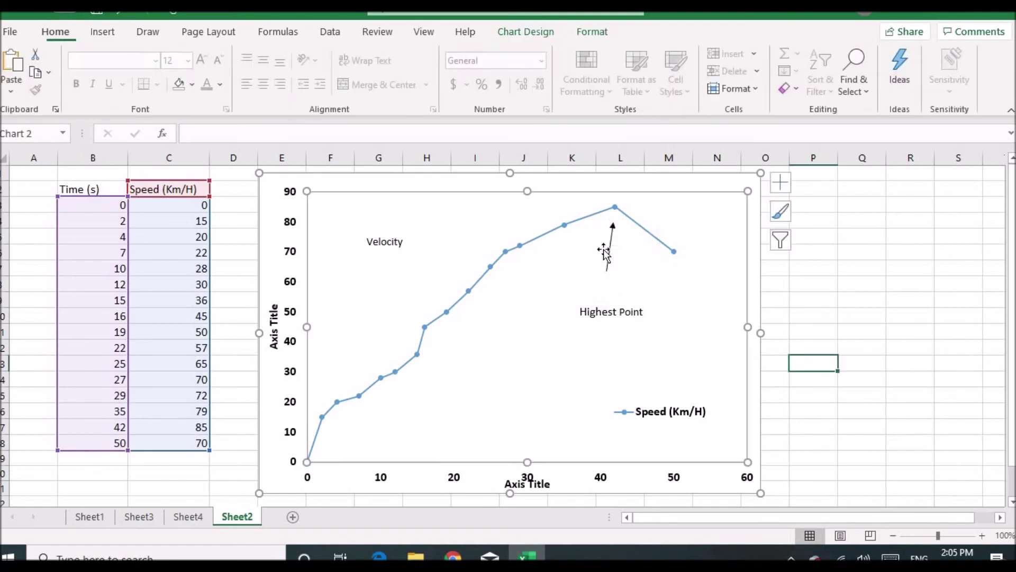
left_click(275, 267)
double_click(276, 265)
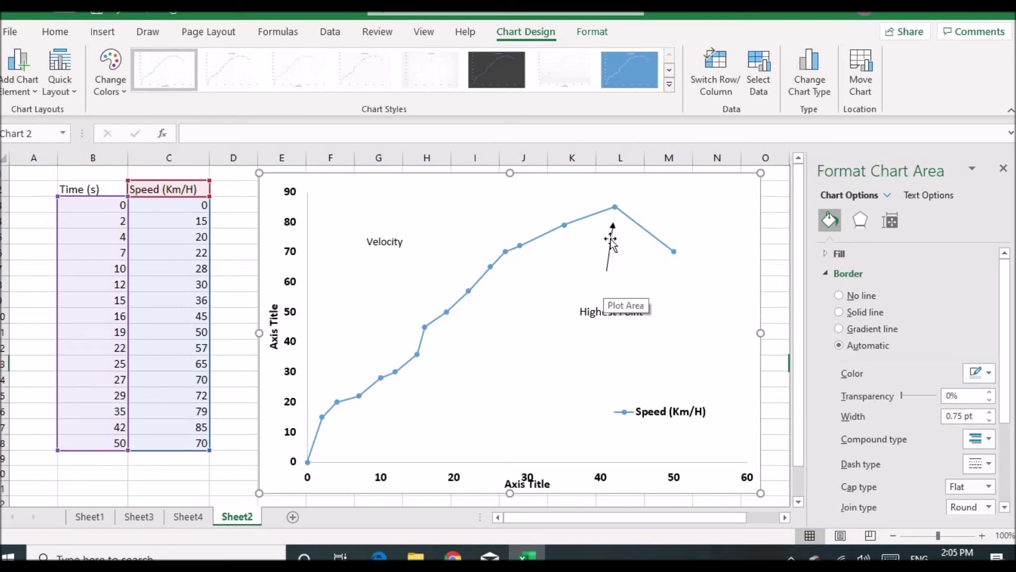
Try different arrowheads on the top end of the peak-pointing line.
left_click(611, 239)
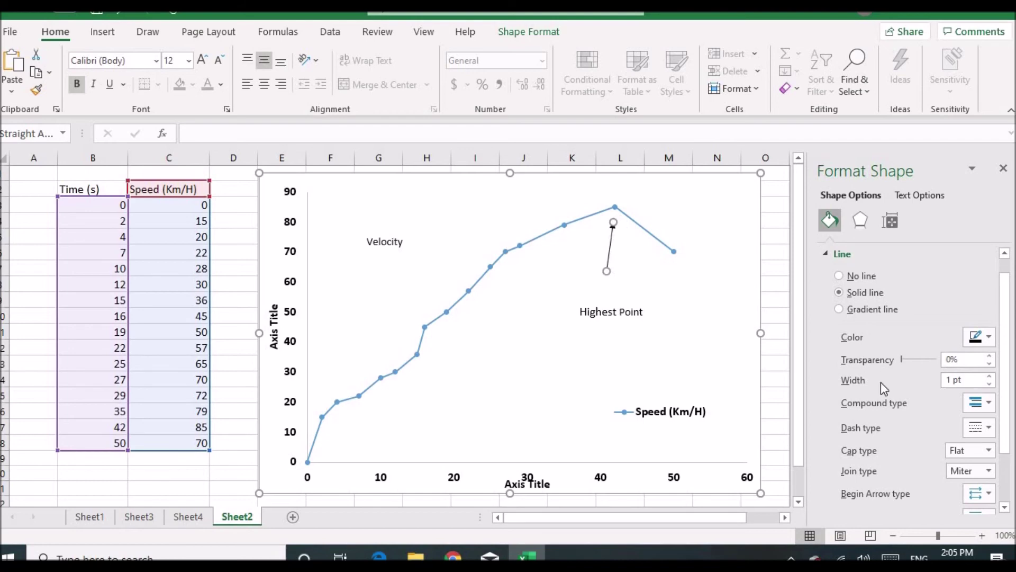
scroll(881, 382, "down", 3)
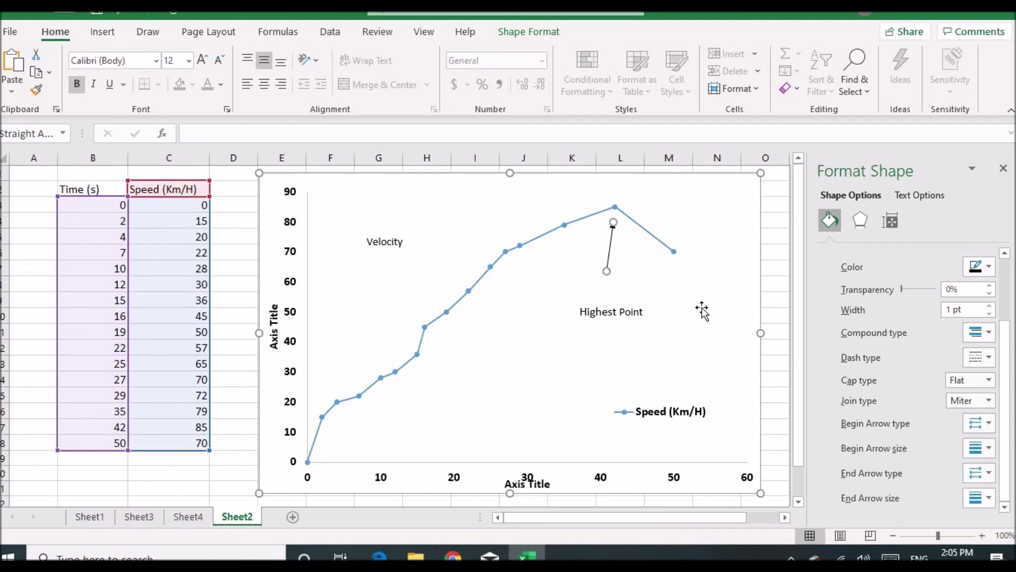
left_click(991, 477)
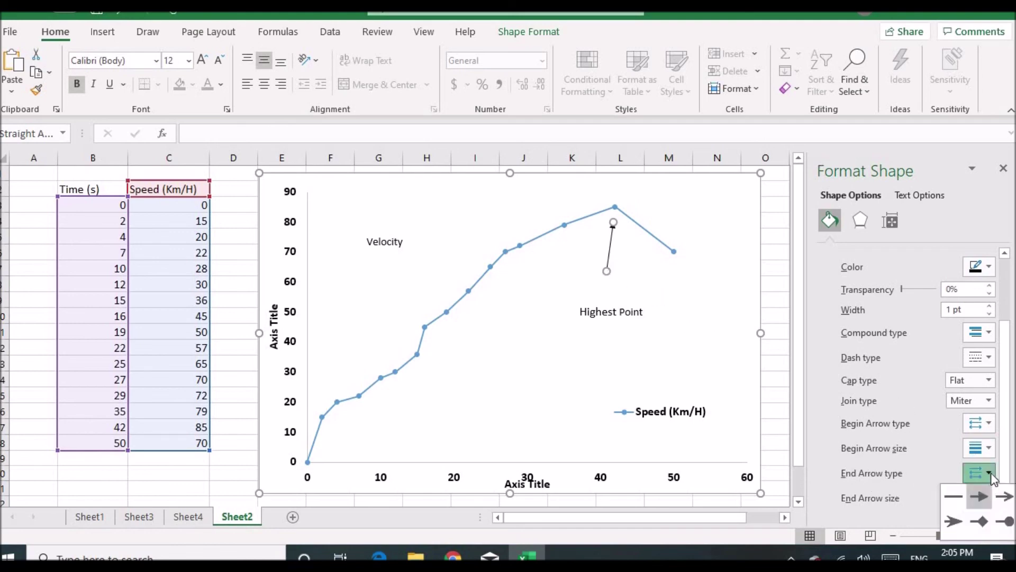
left_click(953, 523)
left_click(608, 225)
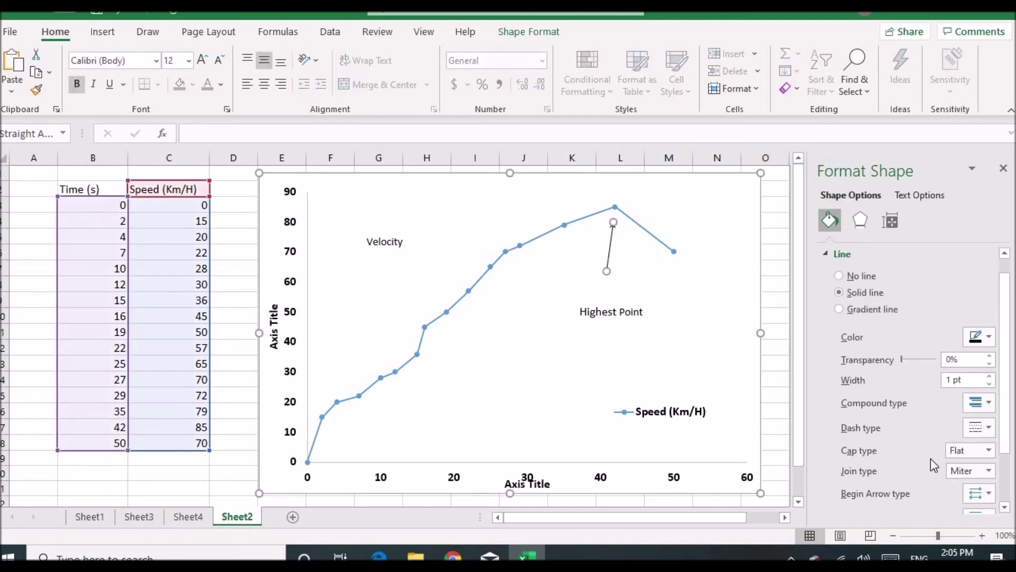
scroll(977, 494, "down", 2)
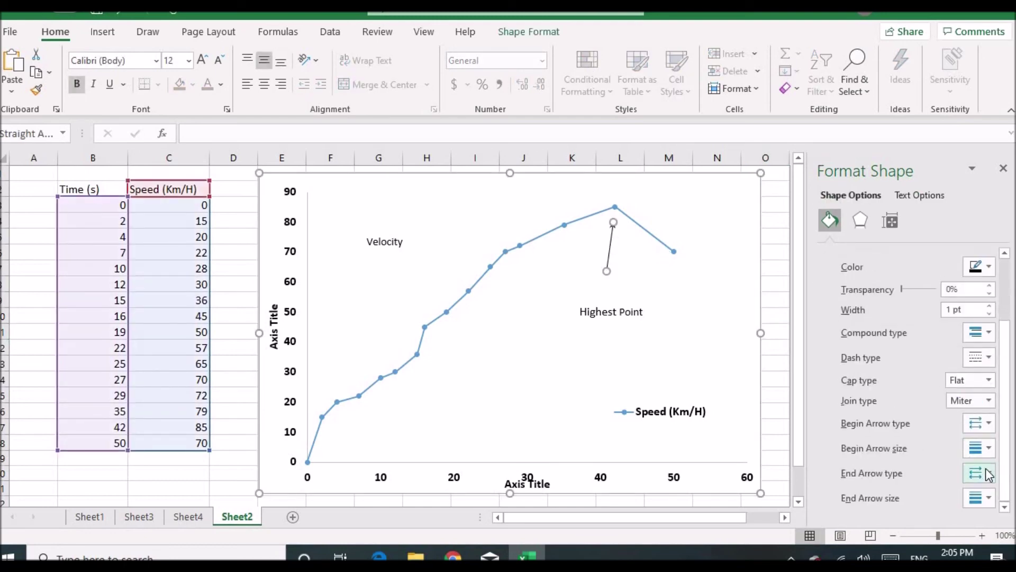
left_click(986, 470)
left_click(1003, 497)
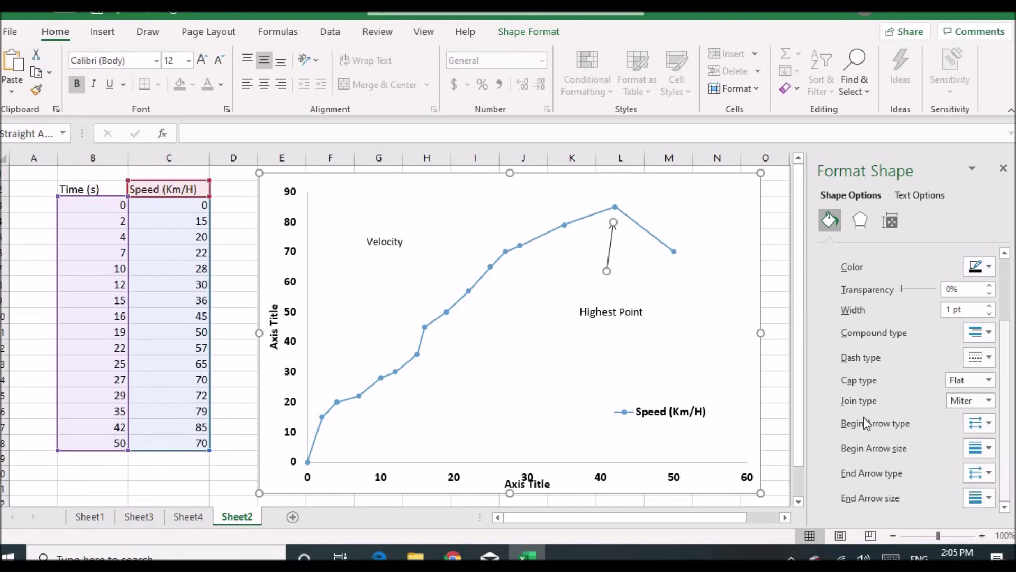
left_click(707, 328)
Set the line's begin type to Oval Arrow and its end type to Diamond Arrow.
left_click(609, 249)
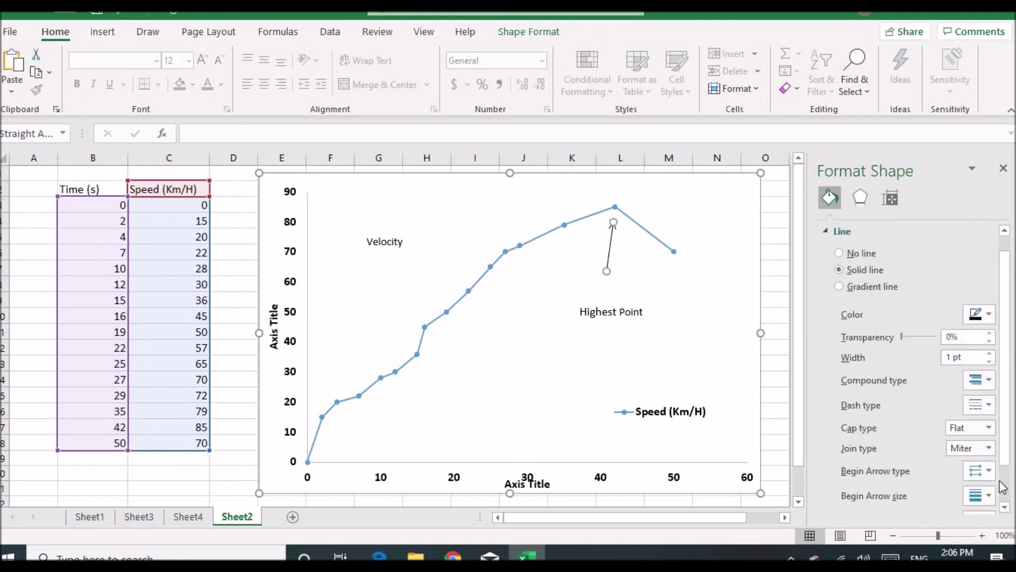
left_click(985, 471)
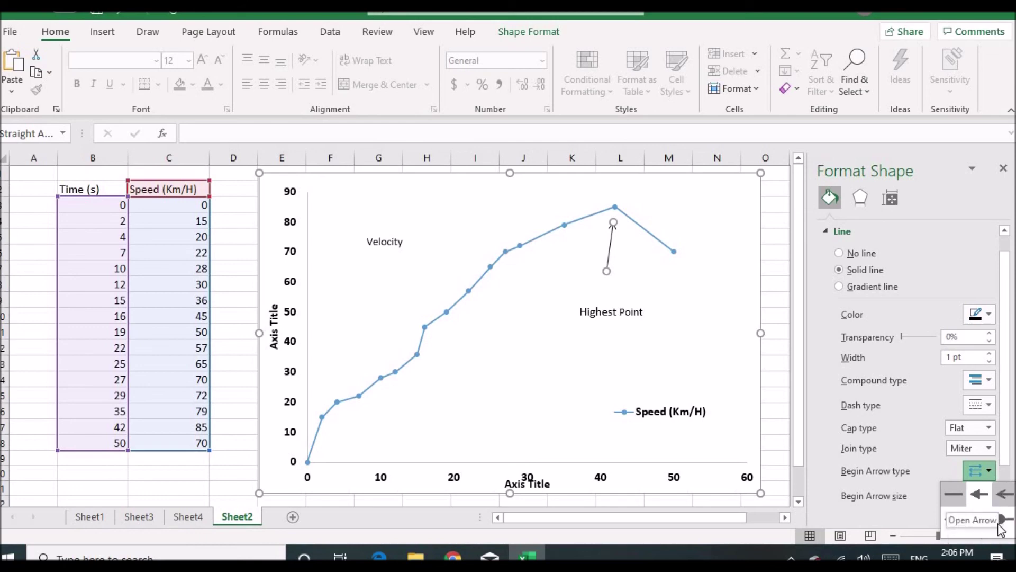
left_click(1001, 521)
scroll(957, 492, "down", 3)
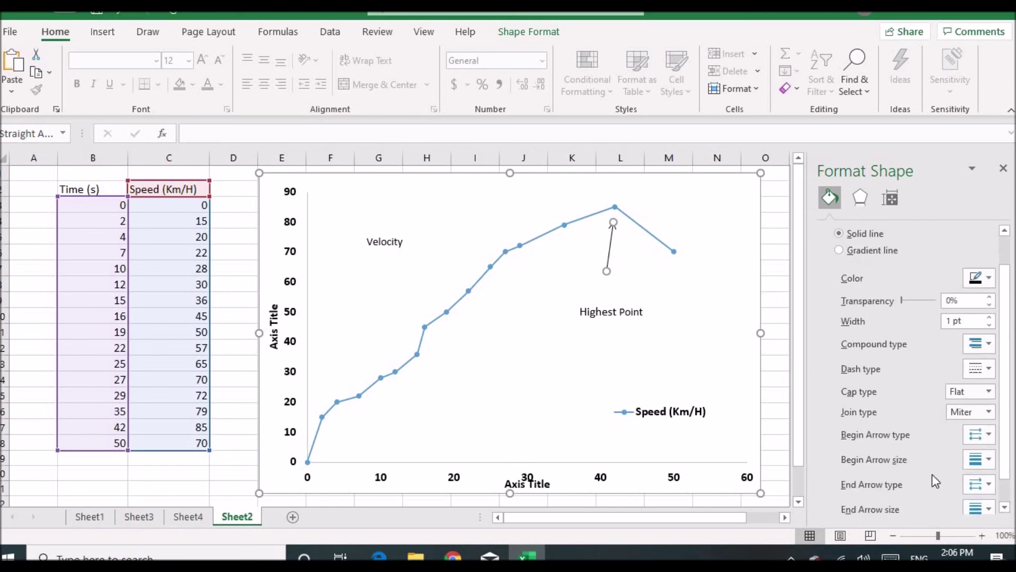
left_click(989, 479)
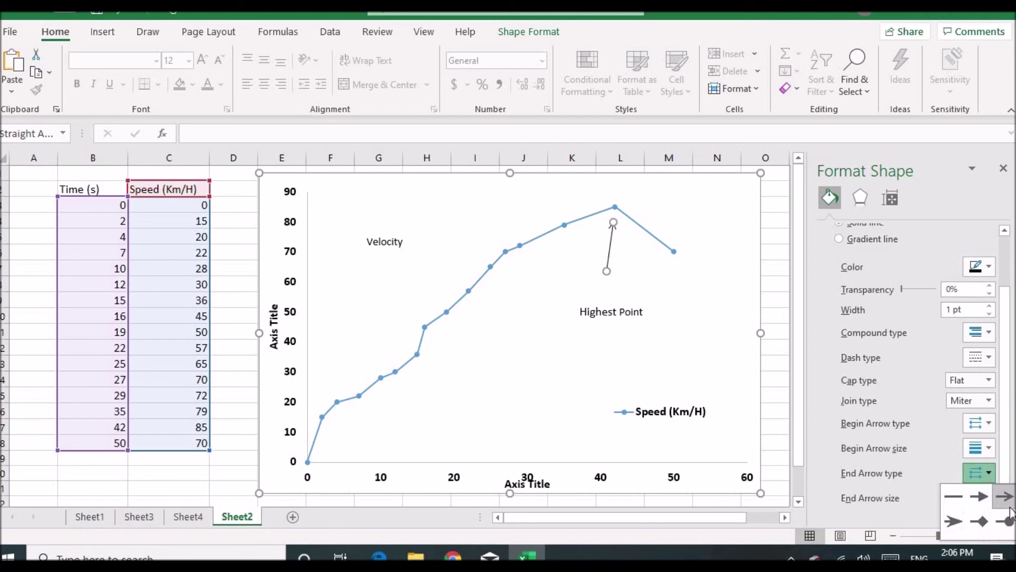
left_click(974, 508)
left_click(707, 336)
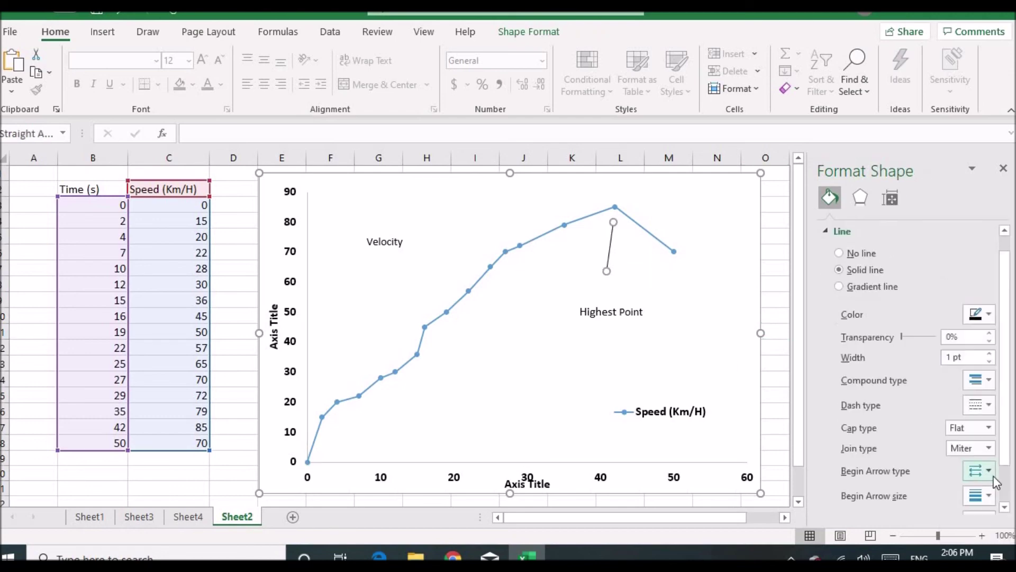
scroll(950, 458, "down", 2)
left_click(987, 476)
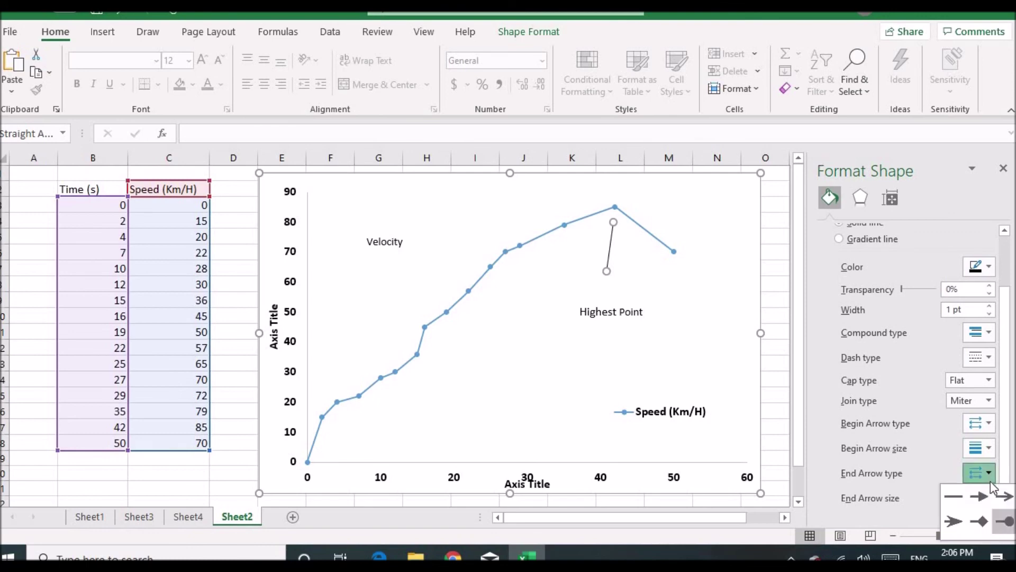
left_click(975, 524)
left_click(720, 333)
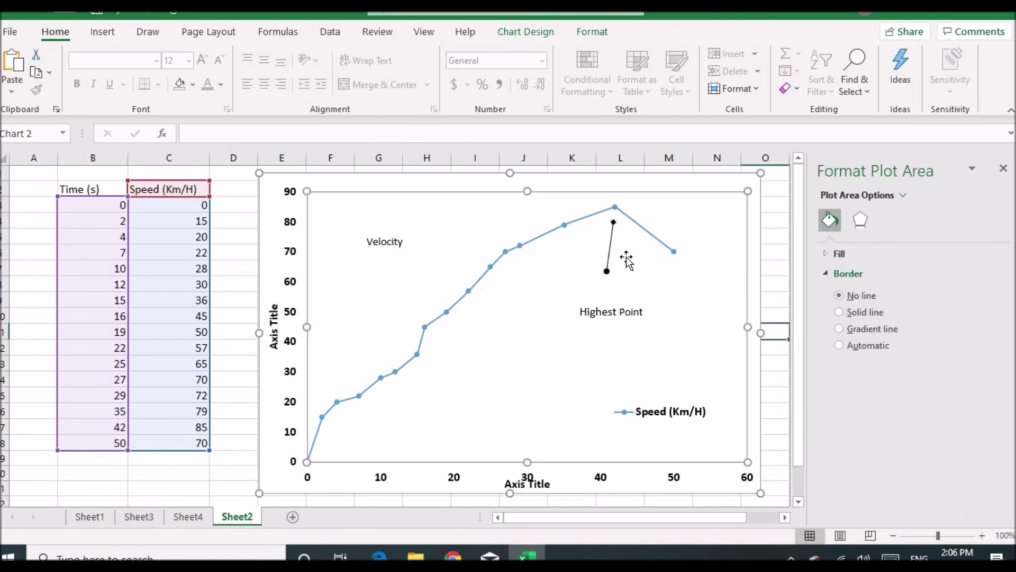